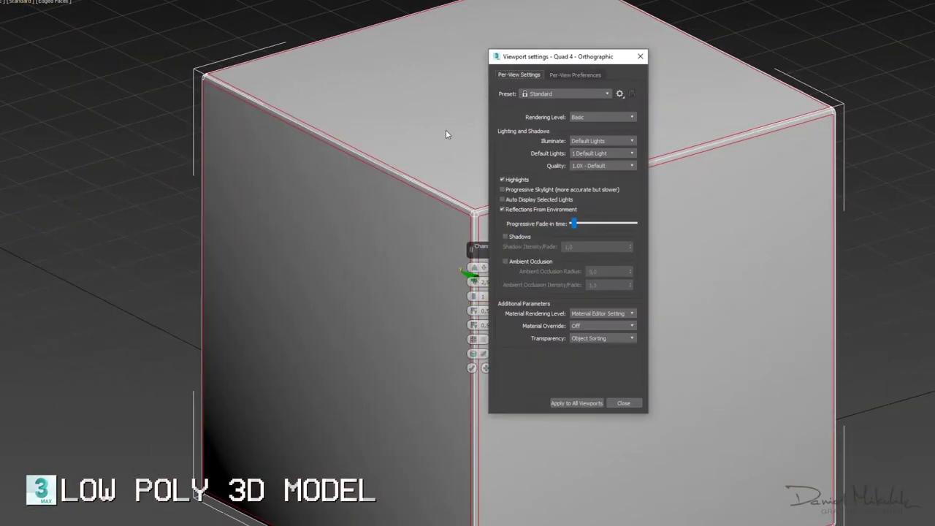
- Close the viewport display settings once the cube's edges are chamfered
left_click(620, 401)
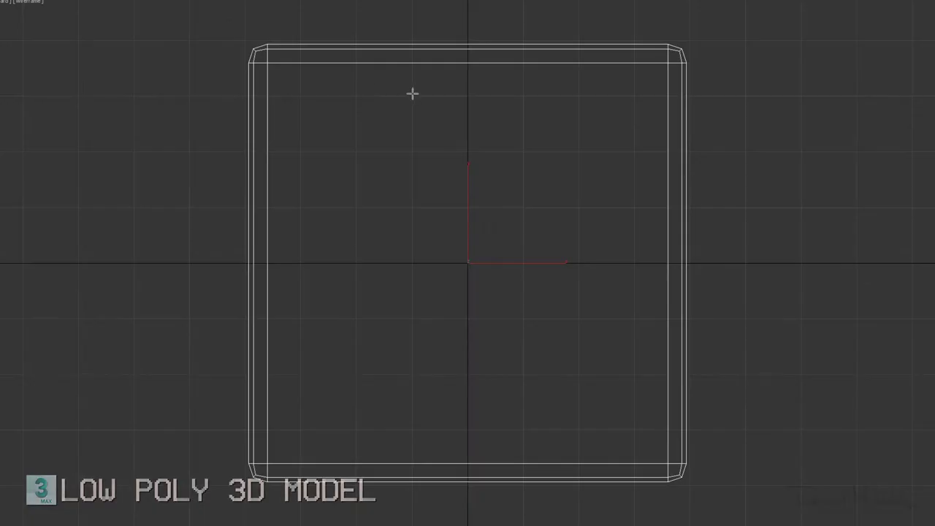
- Draw a thin box slab over the cube's top
left_click_drag(411, 92, 526, 192)
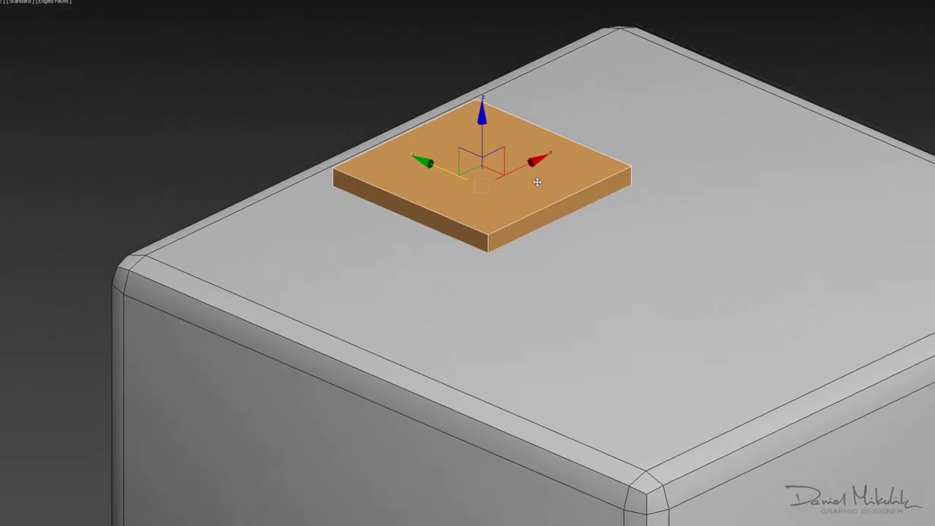
scroll(537, 182, "down", 2)
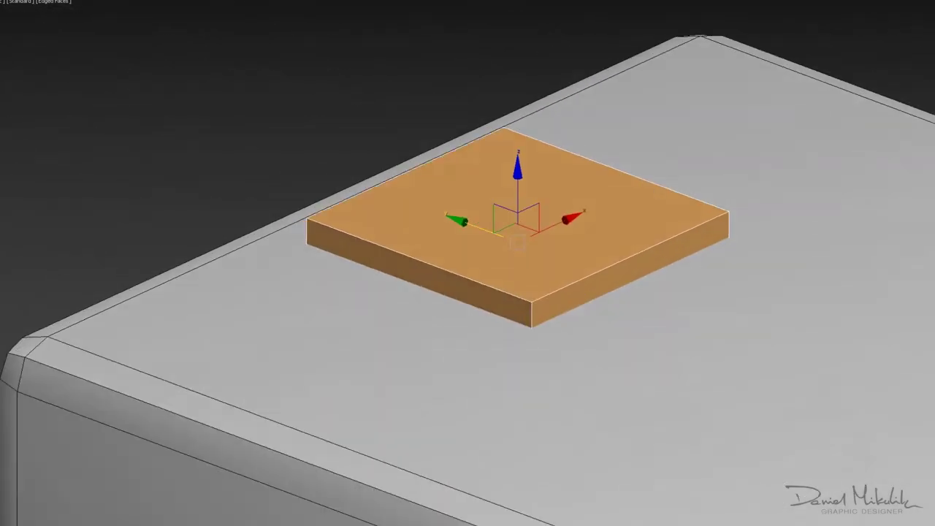
scroll(559, 355, "up", 5)
- Chamfer the slab's corner edges with Connect Edge Segments, then its top border edges
key("ctrl+shift+c")
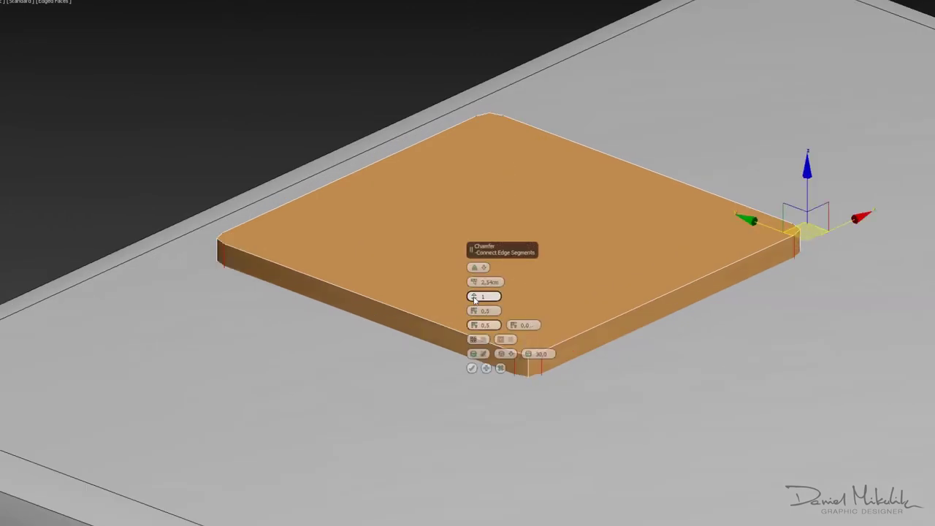
left_click(471, 369)
left_click(737, 271)
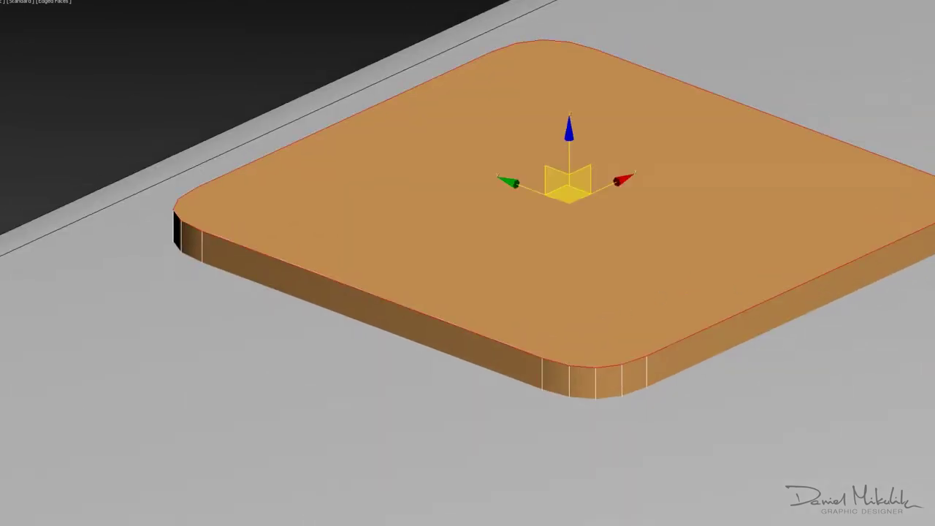
key("ctrl+shift+c")
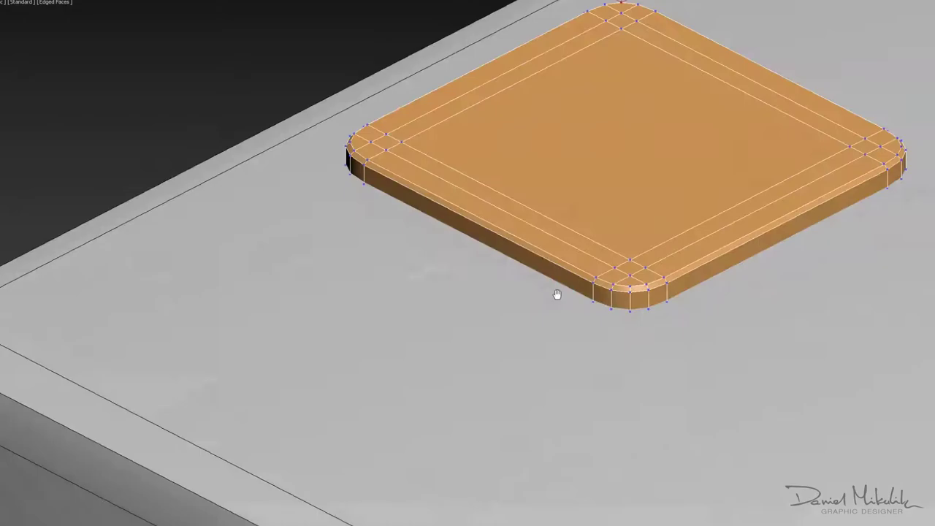
- Position the green cylinder along the slab's edge, viewed from the side
middle_click_drag(539, 462, 599, 196, "alt")
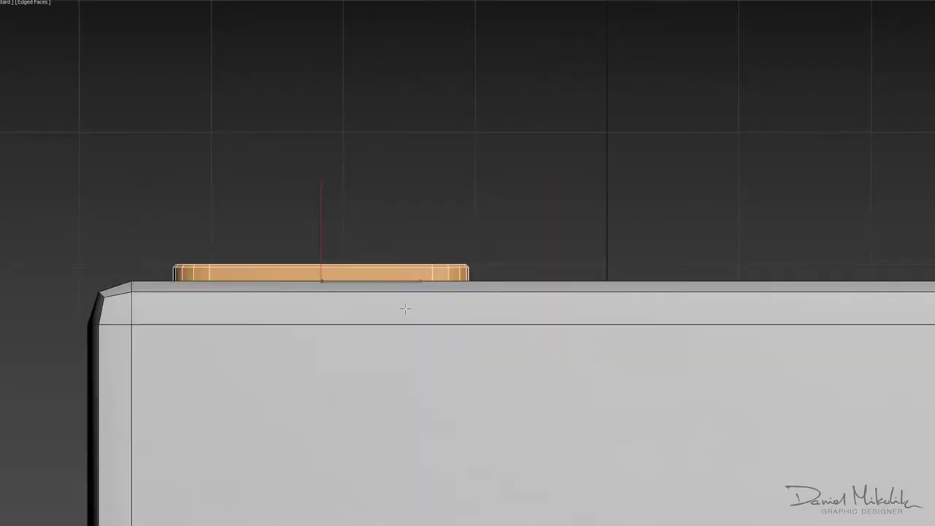
key("w")
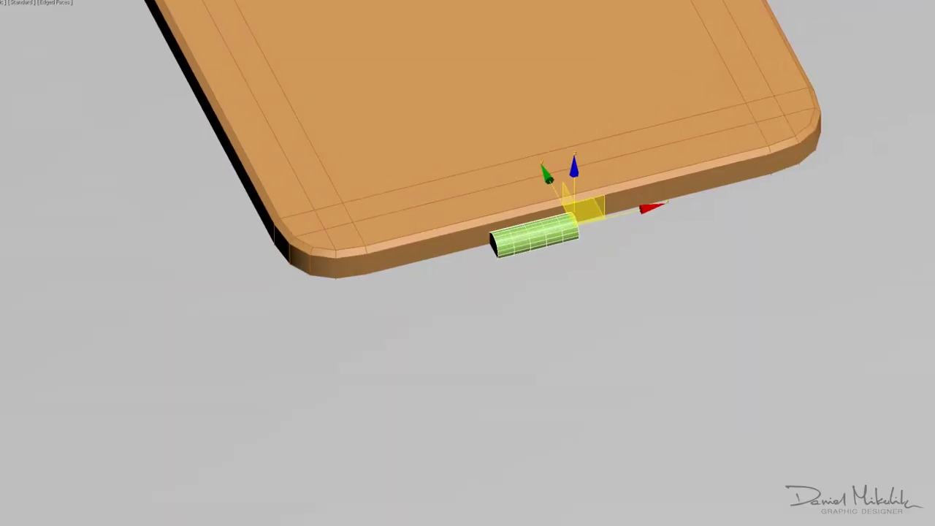
mouse_move(598, 195)
middle_mouse_down("alt")
mouse_move(483, 258)
mouse_move(570, 223)
mouse_move(450, 233)
middle_mouse_up("alt")
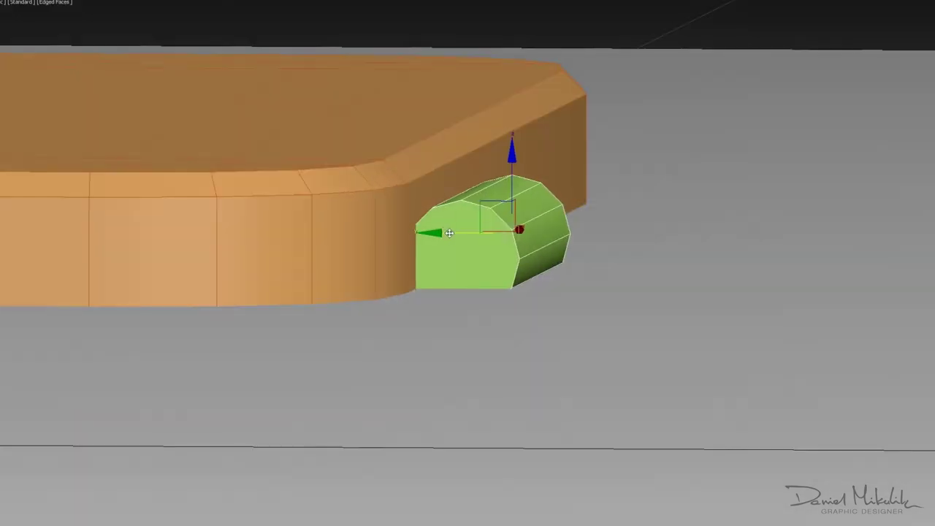
left_click_drag(449, 233, 479, 215)
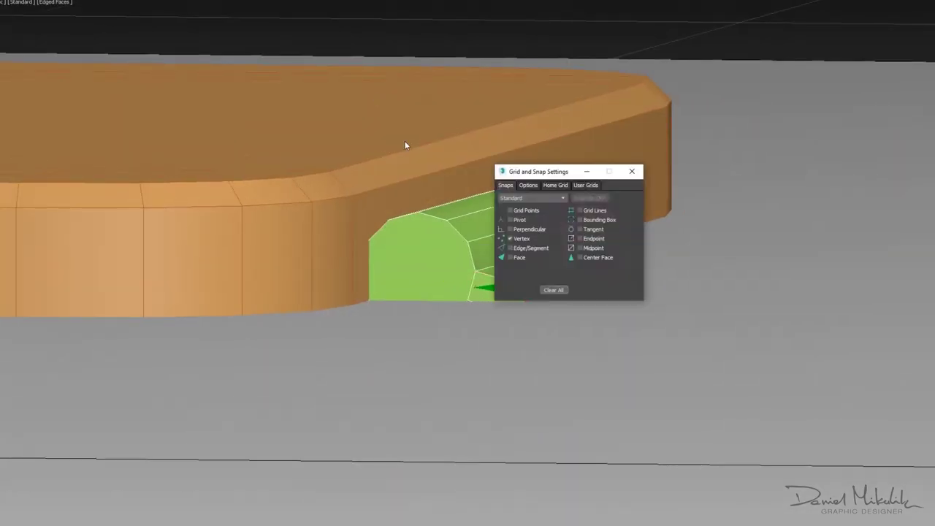
- With vertex snap on, select the cylinder's end face and scale the moulding flush against the slab
left_click_drag(540, 169, 146, 315)
scroll(560, 244, "up", 5)
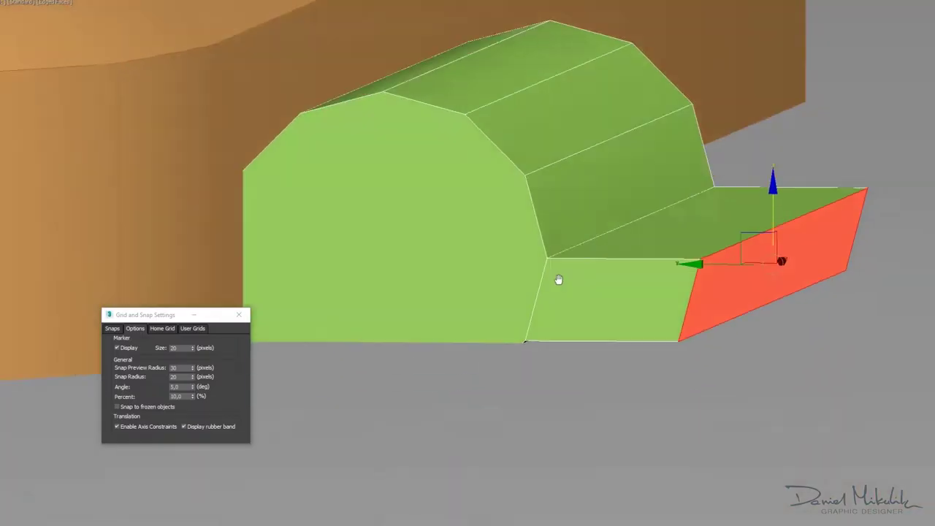
mouse_move(561, 244)
middle_mouse_down("alt")
mouse_move(526, 194)
mouse_move(451, 155)
middle_mouse_up("alt")
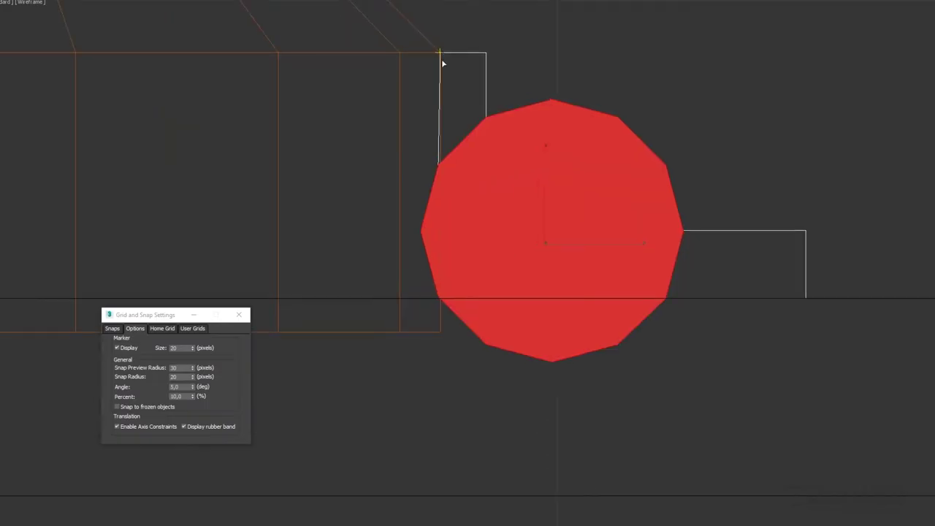
left_click_drag(436, 354, 428, 286)
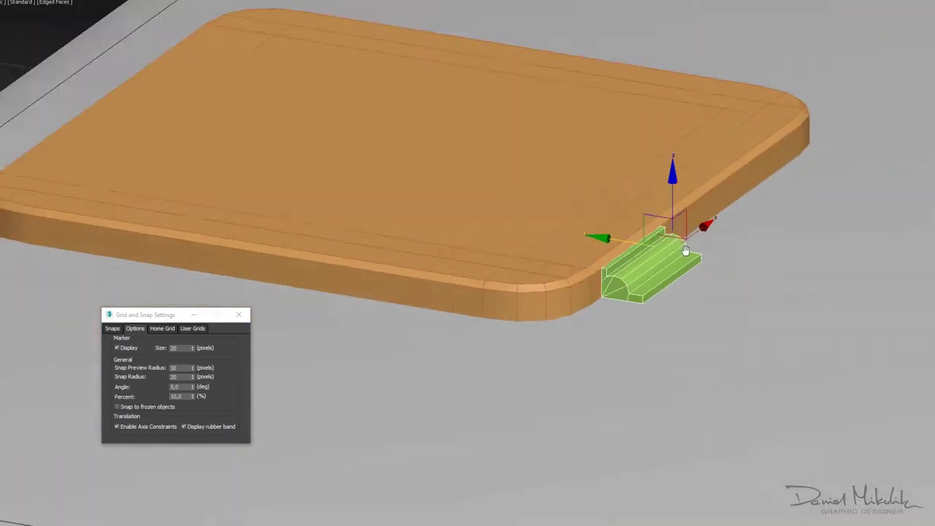
key("r")
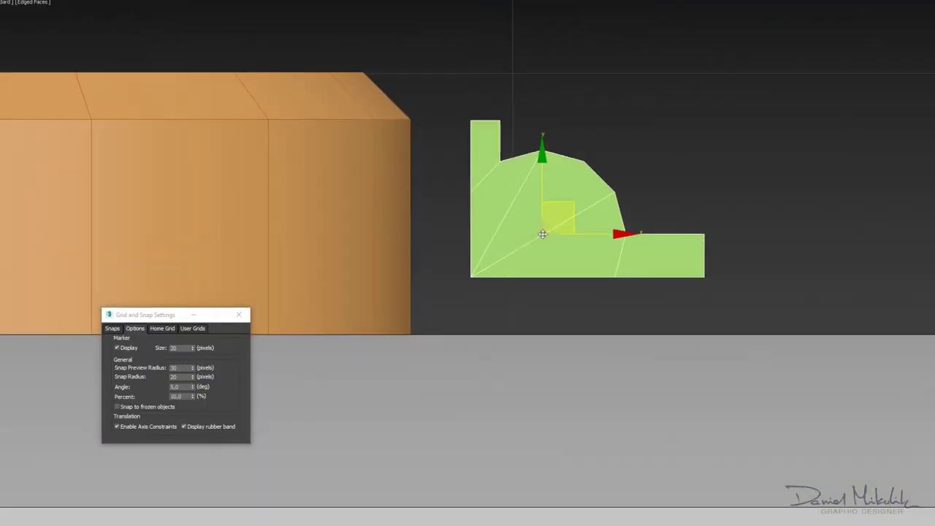
left_click_drag(543, 234, 483, 267)
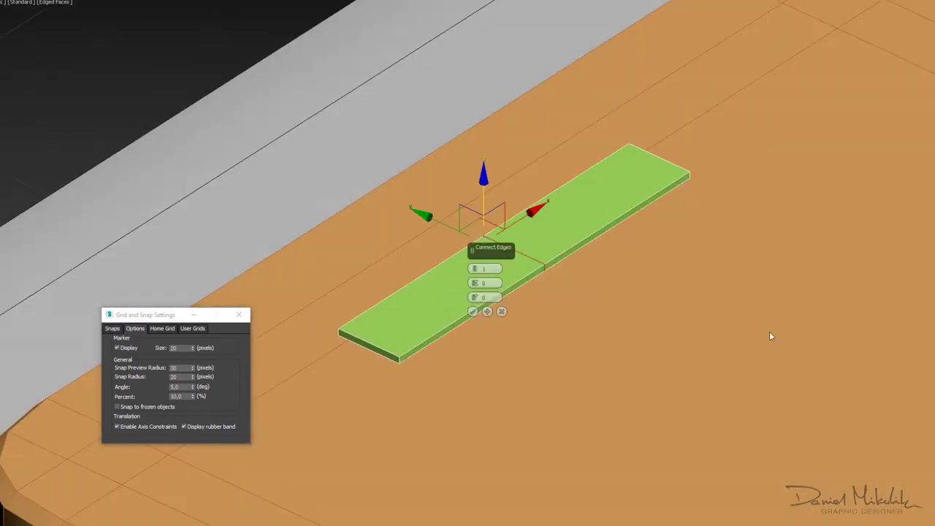
- Add connecting edges across the green strip and view it straight from the front
left_click(472, 311)
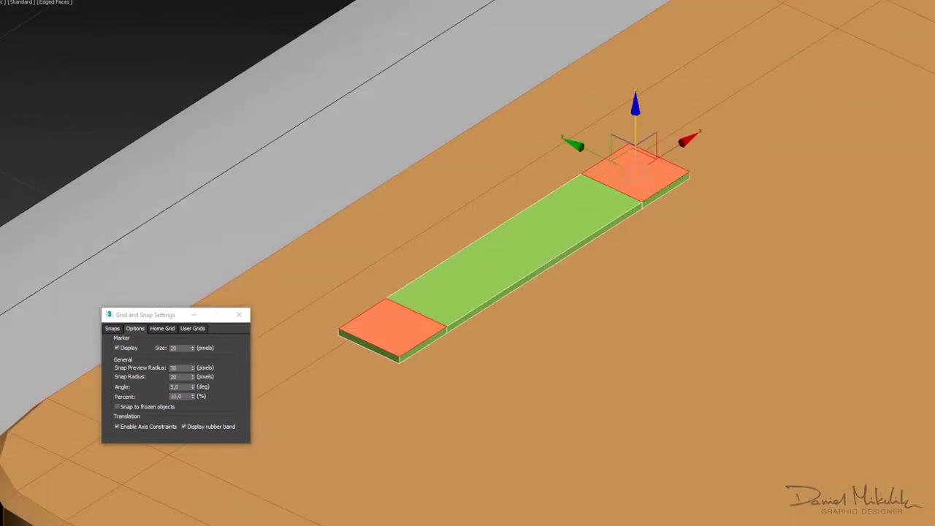
middle_click_drag(635, 163, 821, 113, "alt")
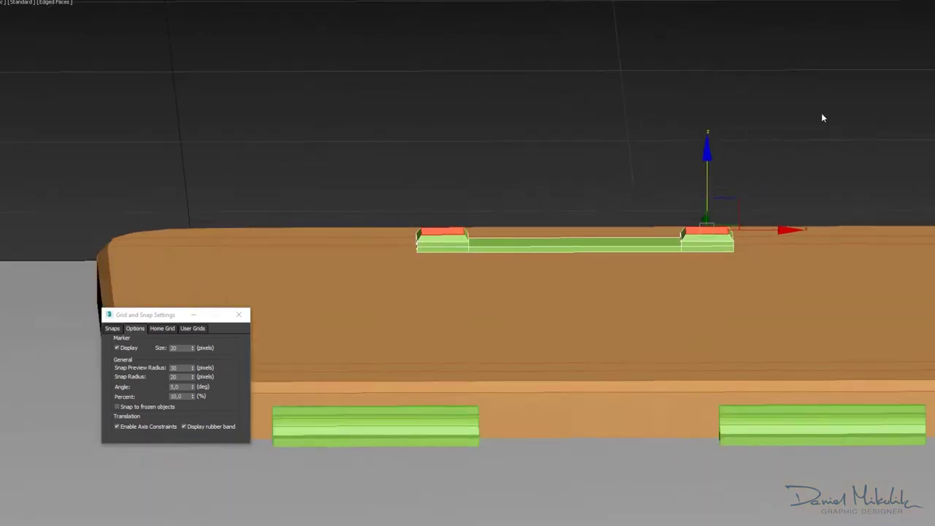
key("f")
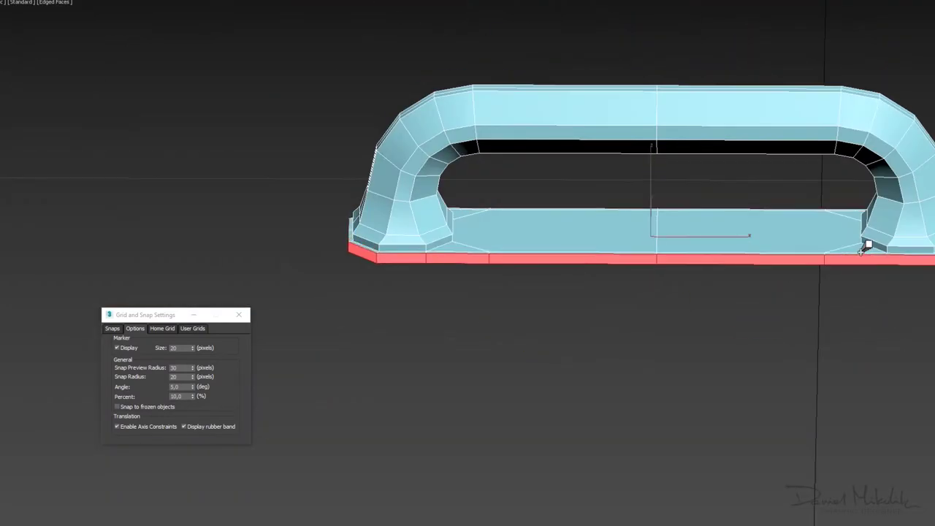
- Lower the handle base's top edge loop to flatten it into a thin plate
middle_click_drag(868, 245, 657, 219, "alt")
left_click(648, 240)
scroll(538, 233, "up", 5)
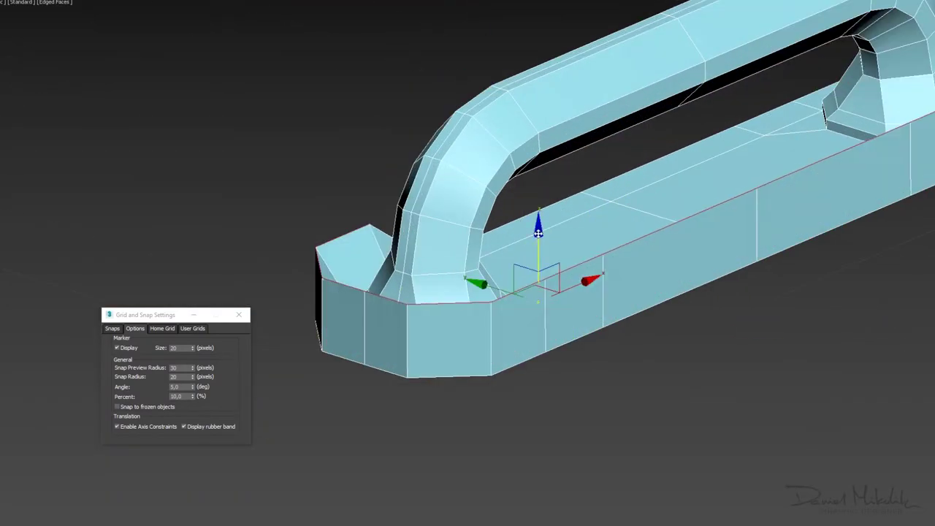
left_click_drag(538, 232, 538, 292)
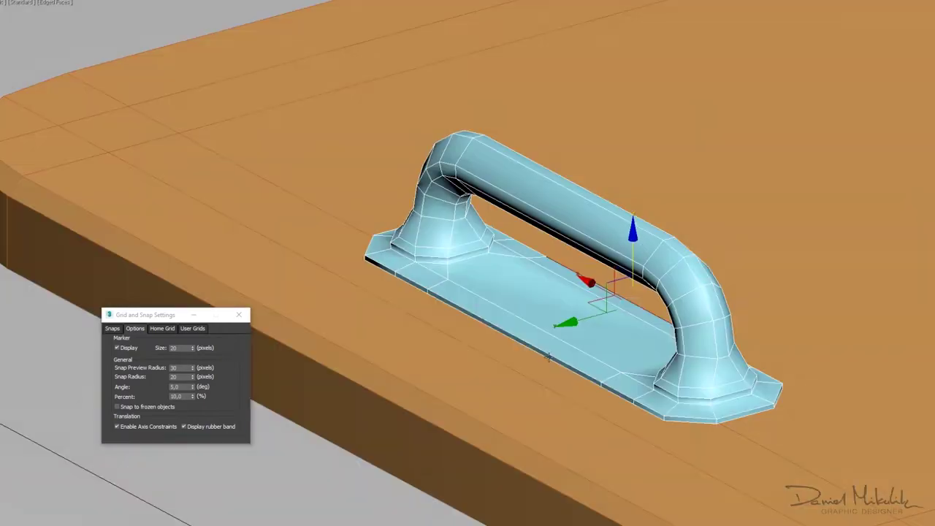
scroll(629, 344, "down", 3)
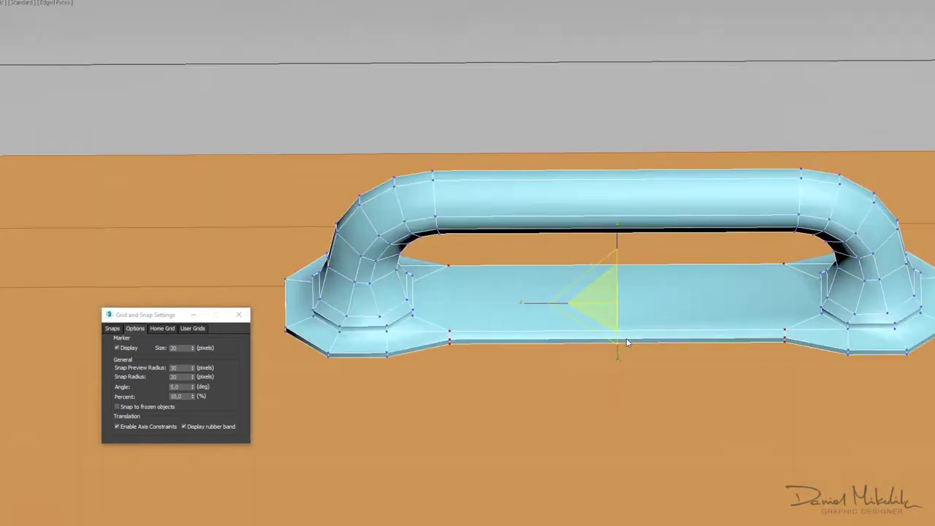
middle_click_drag(626, 337, 657, 314, "alt")
scroll(745, 278, "up", 2)
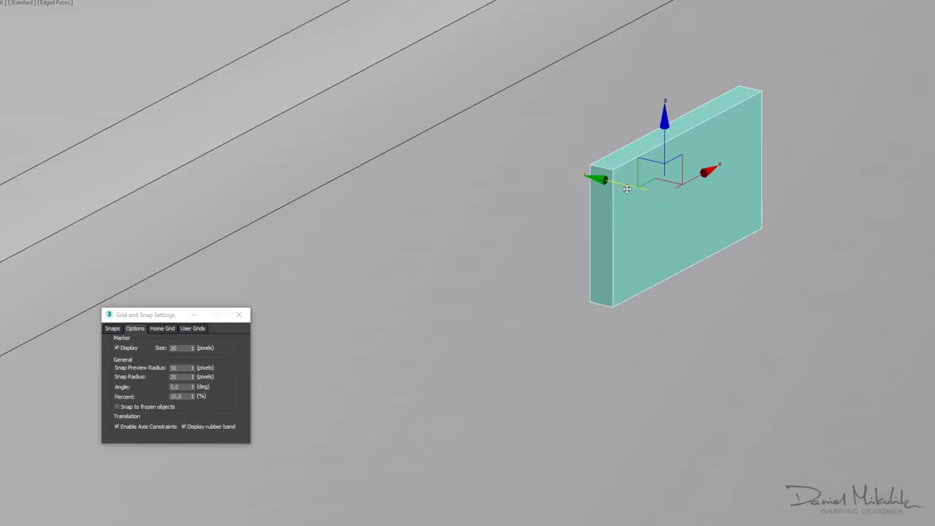
- Chamfer the cyan plate's corner edges
scroll(627, 189, "down", 3)
middle_click_drag(627, 189, 804, 219, "alt")
scroll(892, 242, "up", 3)
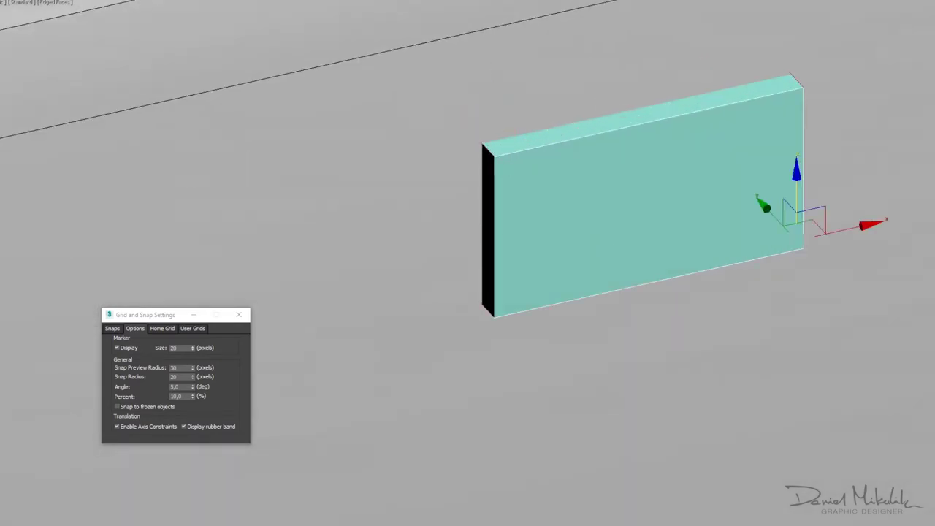
key("ctrl+shift+c")
left_click(472, 369)
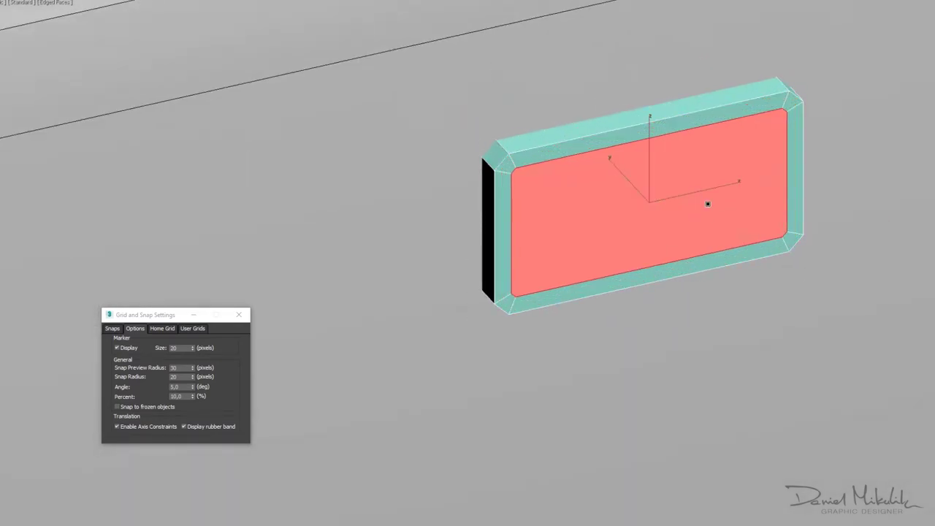
- Rotate and scale the plate's front face into a thin tilted ledge
key("F2")
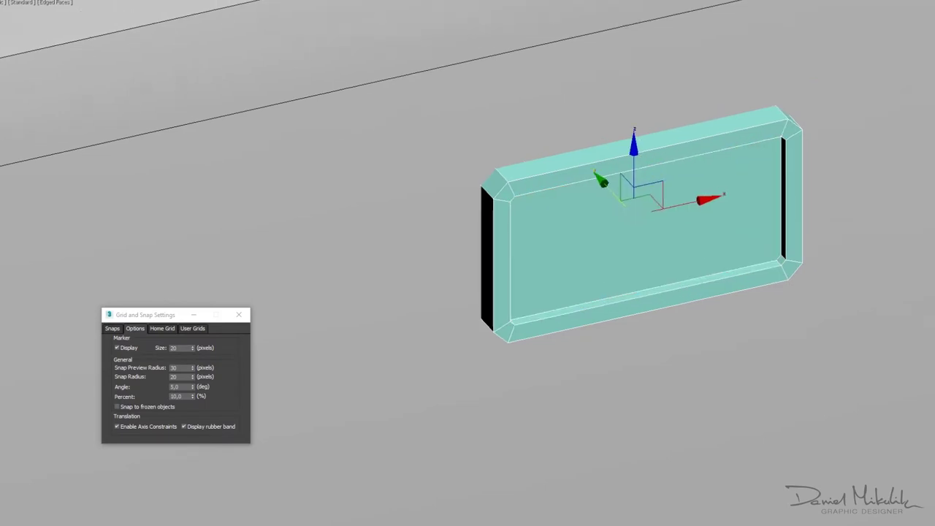
key("F2")
key("e")
key("r")
left_click_drag(607, 195, 472, 329)
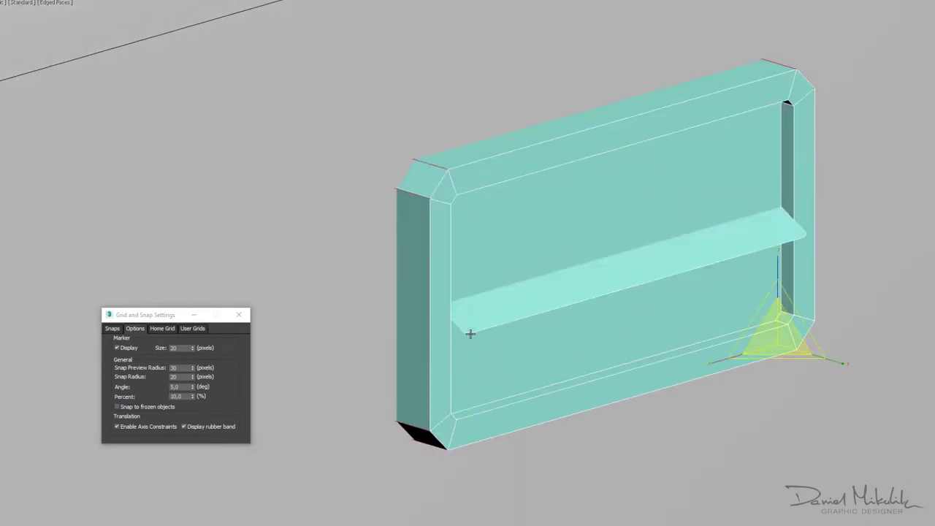
- Shift-drag a copy of the slanted ledge face down toward the panel's bottom
key("F3")
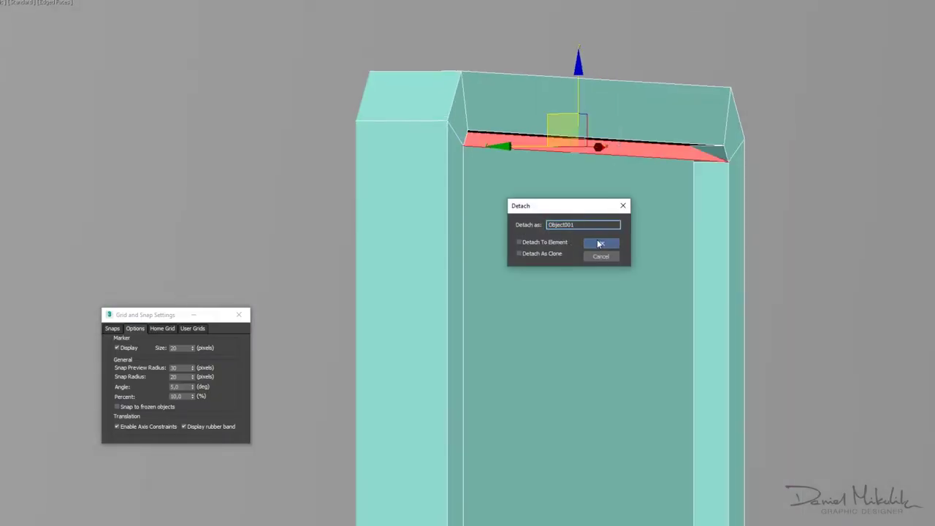
left_click(600, 244)
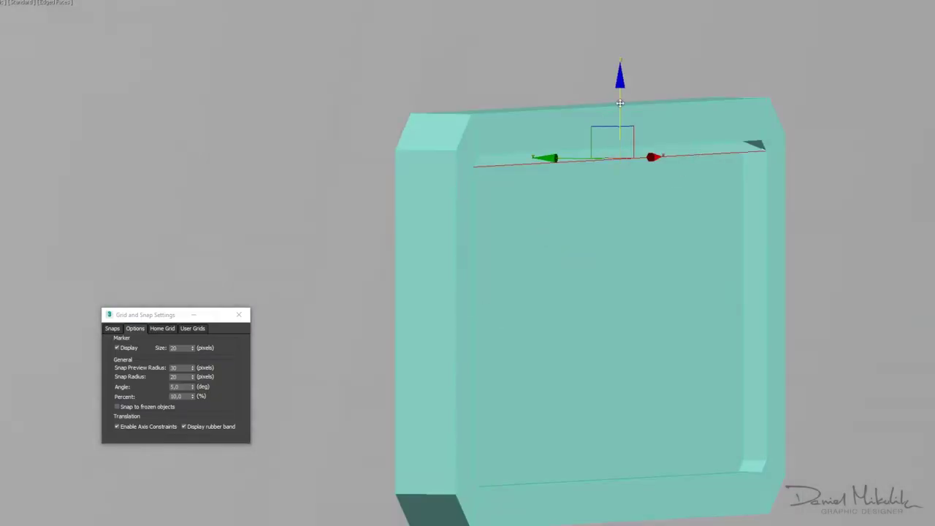
left_click(651, 161)
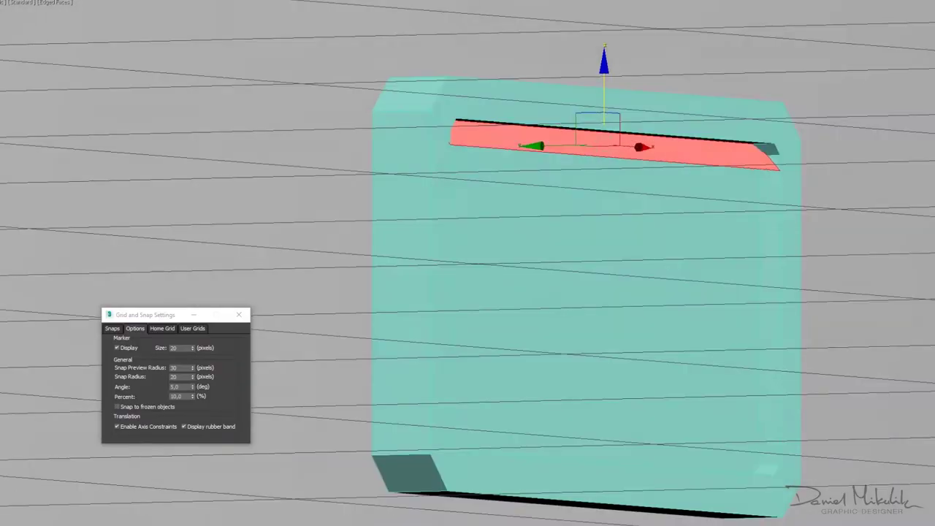
left_click_drag(605, 146, 545, 321, "shift")
key("Return")
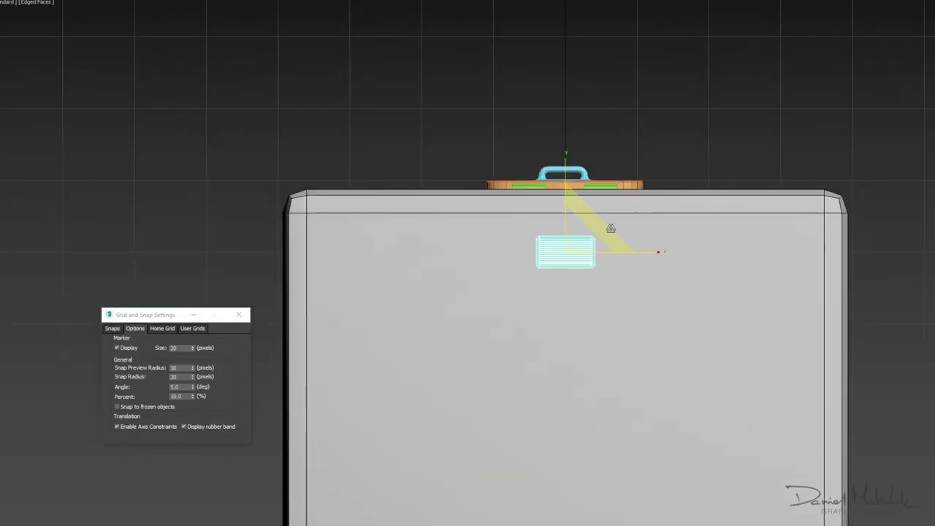
- Place a copy of the cyan vent further along the crate's side
left_click_drag(610, 229, 484, 256, "shift")
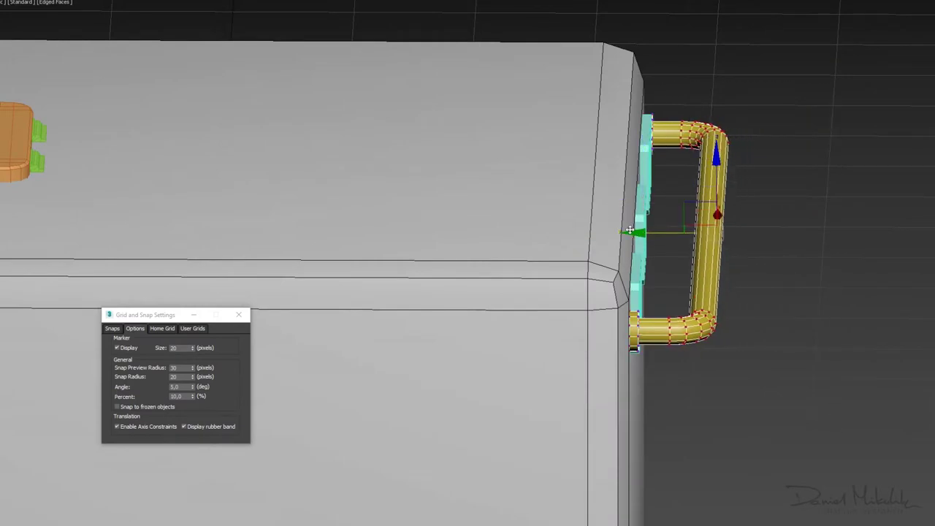
- Move the handle rail's outer vertices toward the crate to shorten its depth
left_click_drag(630, 230, 611, 231)
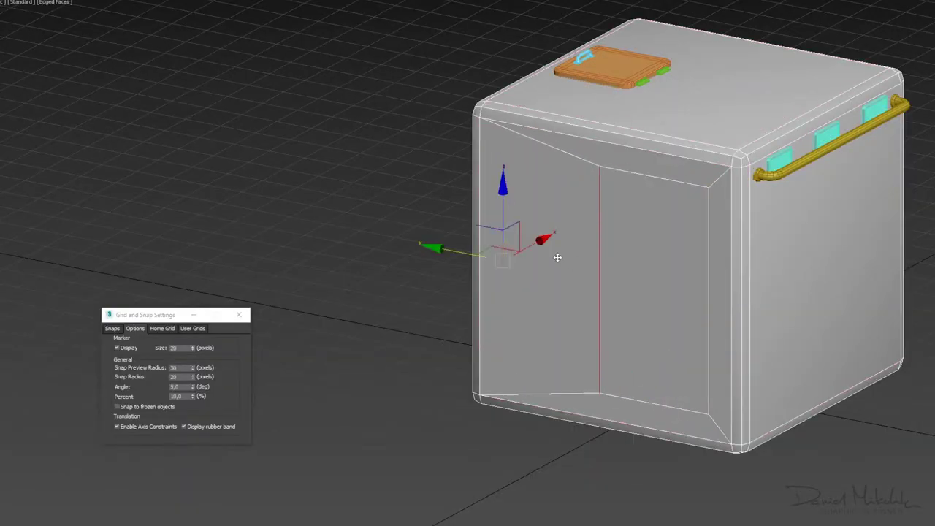
- Raise the recess's inner face, extrude the red panel and slide it sideways, then start chamfering
left_click_drag(655, 244, 655, 205)
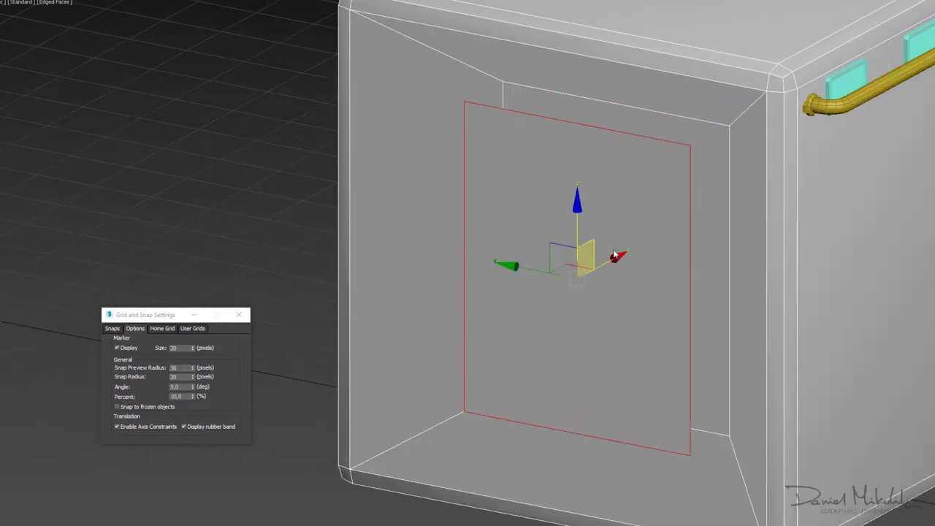
left_click_drag(614, 255, 620, 256, "shift")
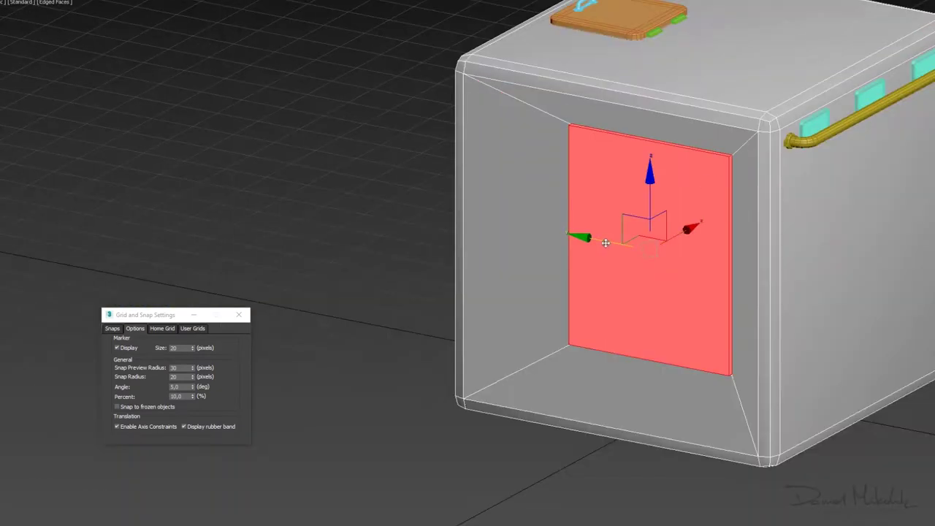
left_click_drag(716, 212, 635, 197)
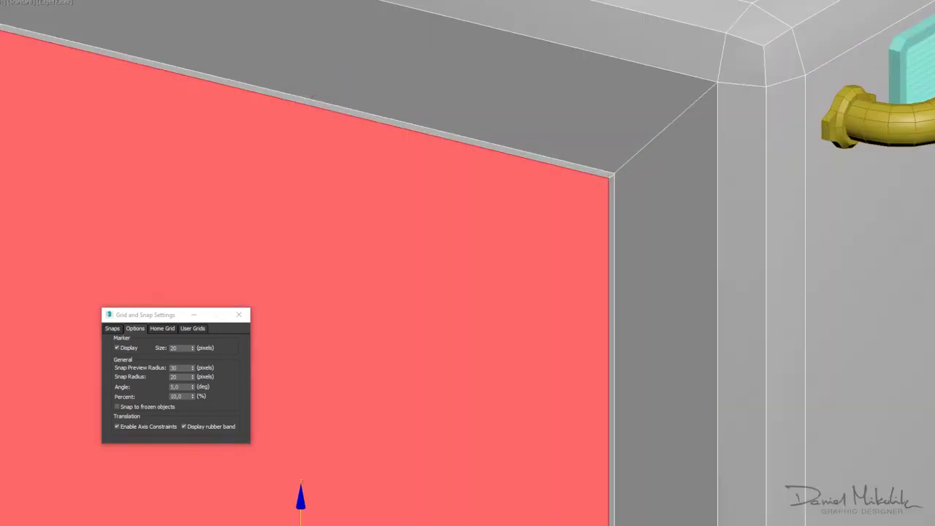
key("ctrl+shift+c")
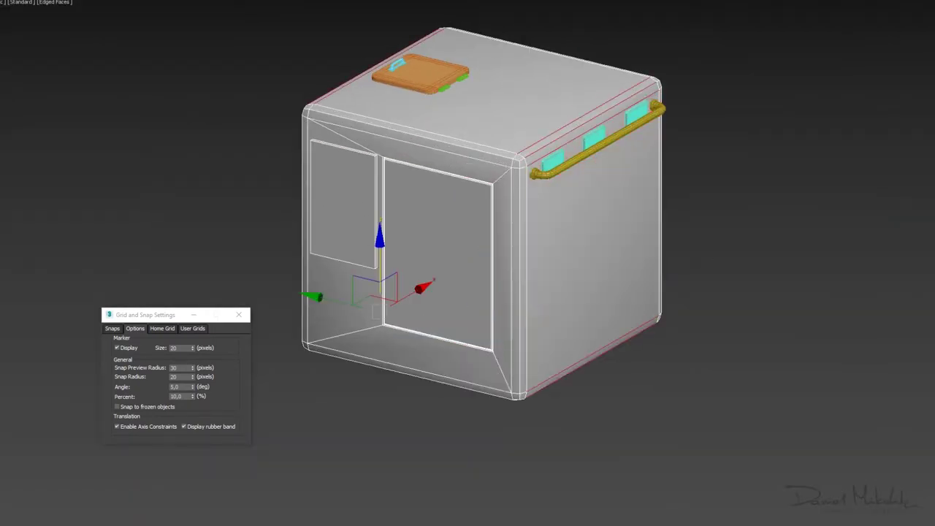
- Select the side door face and chamfer its top edge
left_click(545, 278)
left_click(621, 278, "ctrl")
scroll(642, 217, "up", 3)
scroll(642, 217, "up", 2)
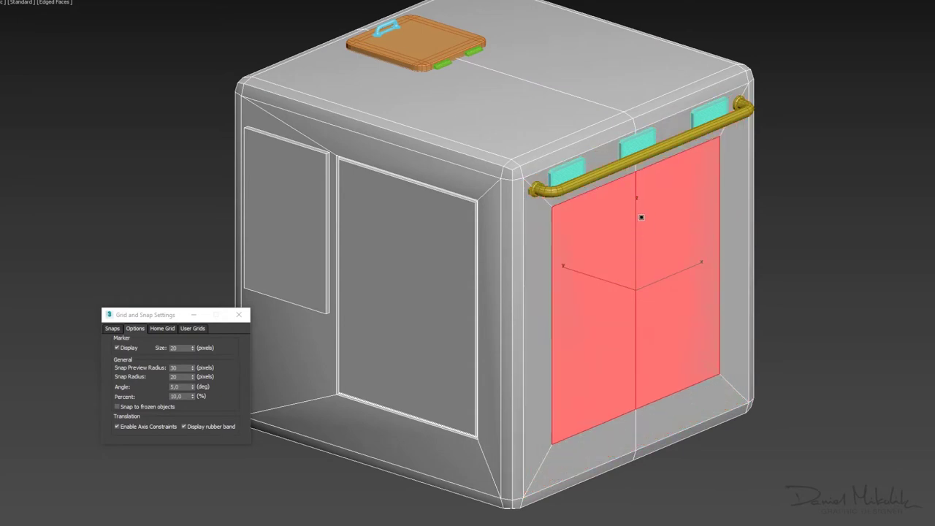
scroll(641, 219, "up", 2)
scroll(659, 239, "up", 2)
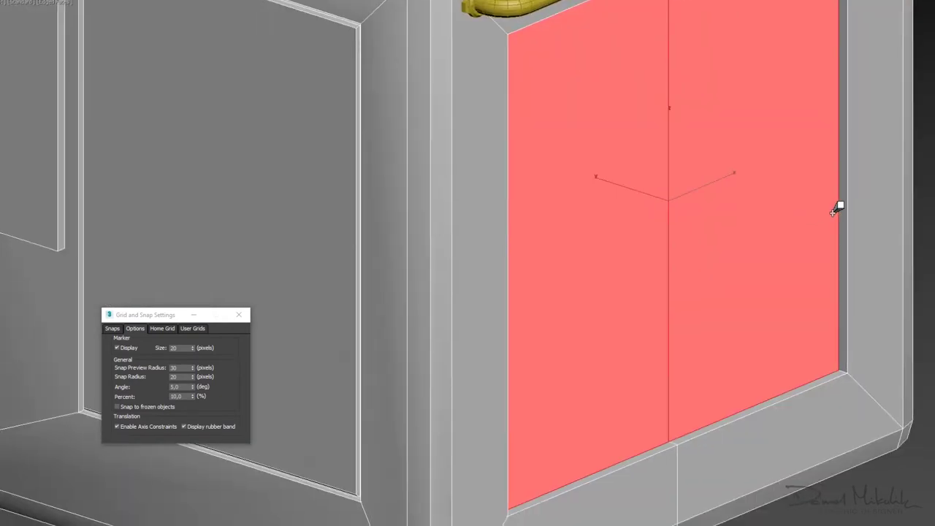
scroll(835, 203, "up", 2)
key("w")
scroll(723, 200, "up", 2)
scroll(748, 196, "down", 4)
scroll(700, 221, "up", 2)
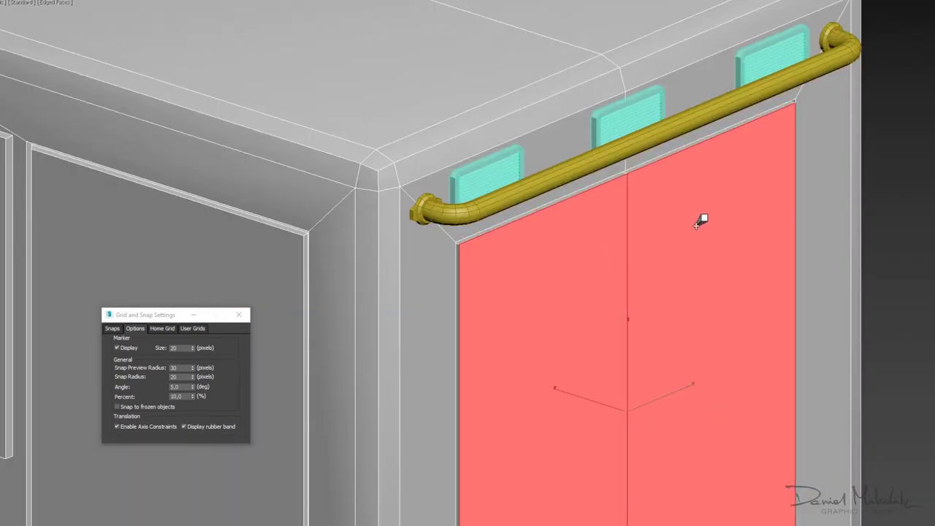
scroll(627, 285, "up", 3)
key("ctrl+shift+c")
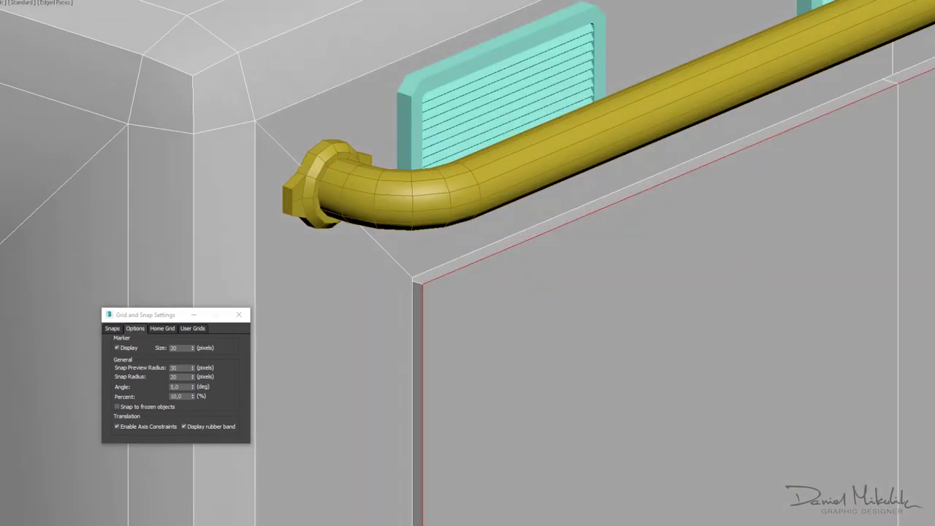
left_click(473, 369)
- Convert the door face to its border edges and chamfer them
scroll(619, 203, "down", 3)
key("4")
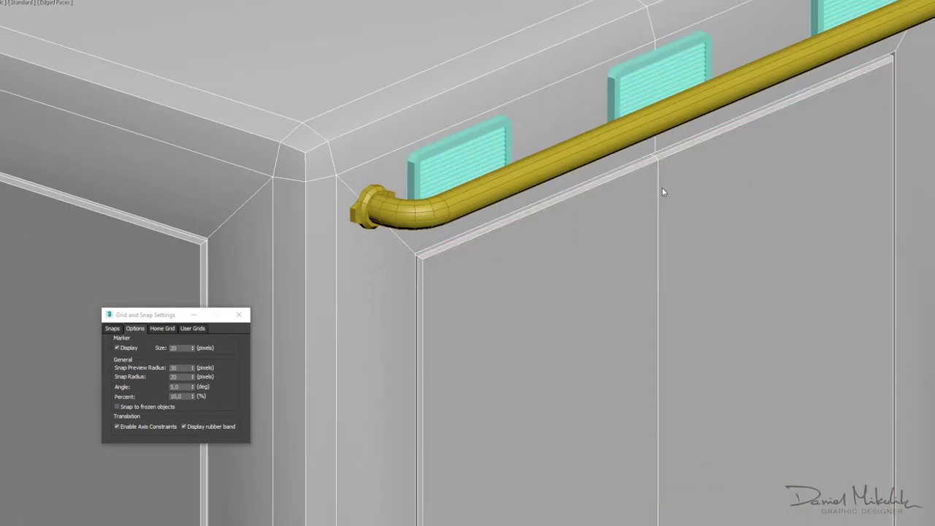
left_click(662, 187)
key("2")
scroll(486, 312, "up", 5)
key("ctrl+shift+c")
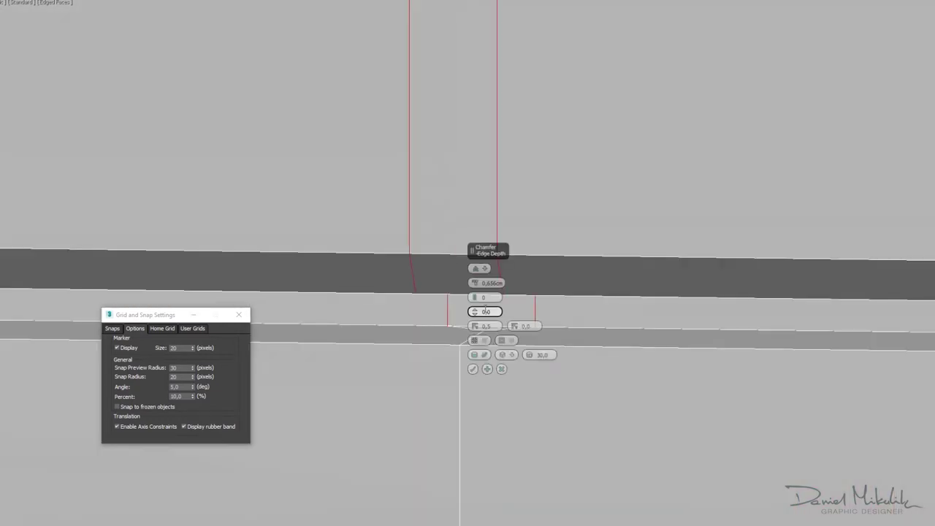
left_click(473, 369)
middle_click_drag(473, 369, 561, 336)
- Recess the thin center seam face into a dark vertical groove splitting the door
scroll(549, 312, "down", 5)
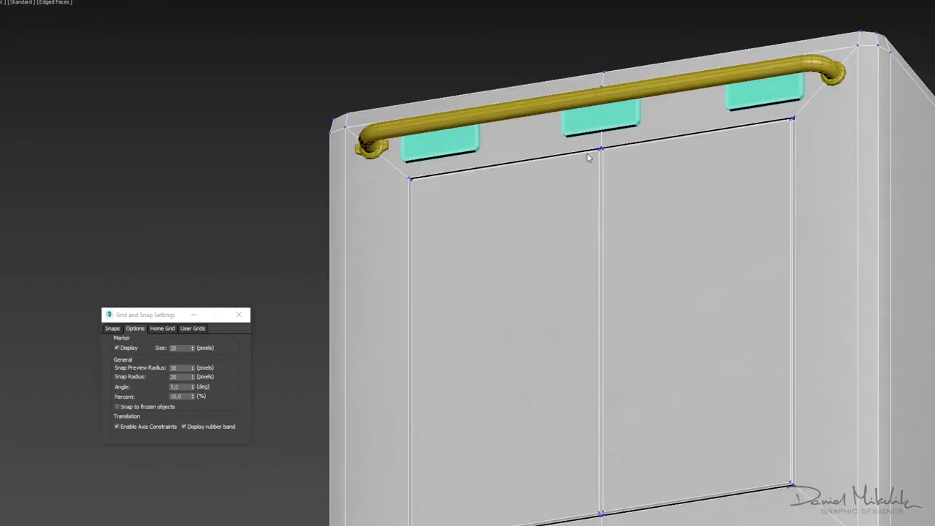
key("F3")
scroll(706, 185, "up", 5)
left_click(678, 187)
scroll(665, 173, "down", 3)
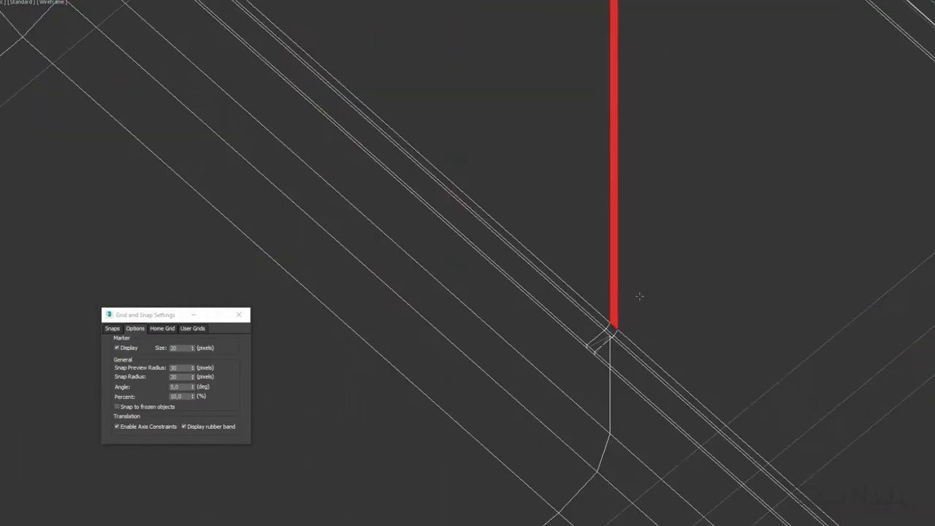
key("F3")
left_click(659, 375)
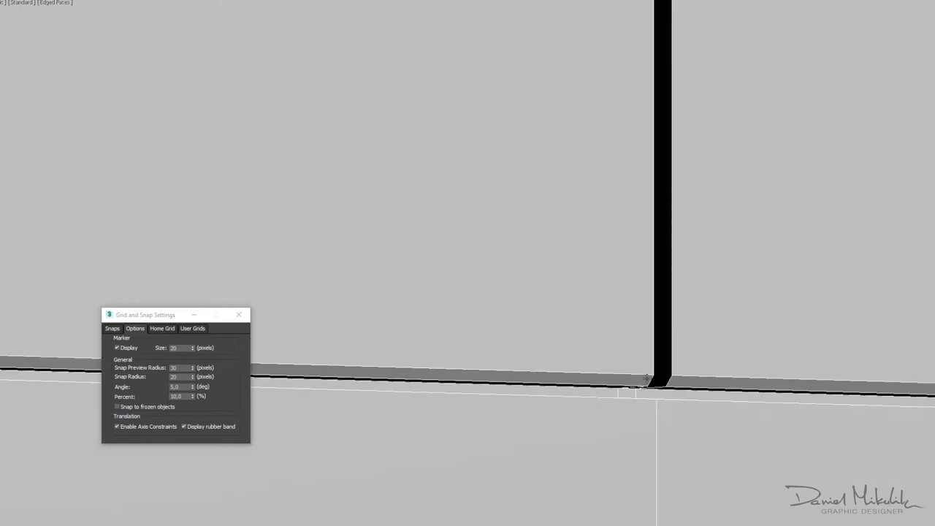
middle_click_drag(665, 351, 620, 207, "alt")
scroll(619, 207, "down", 5)
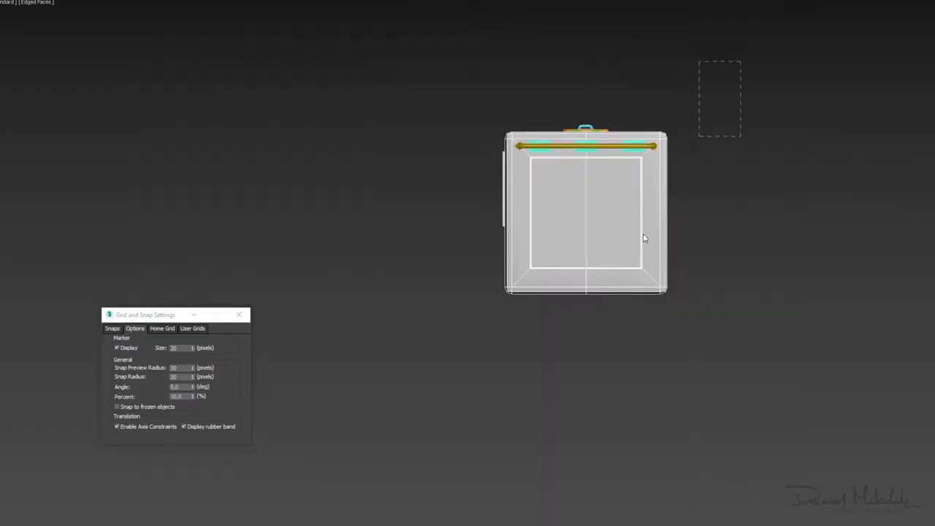
scroll(545, 109, "up", 5)
middle_click_drag(545, 109, 544, 353, "alt")
scroll(544, 353, "up", 2)
scroll(621, 324, "up", 2)
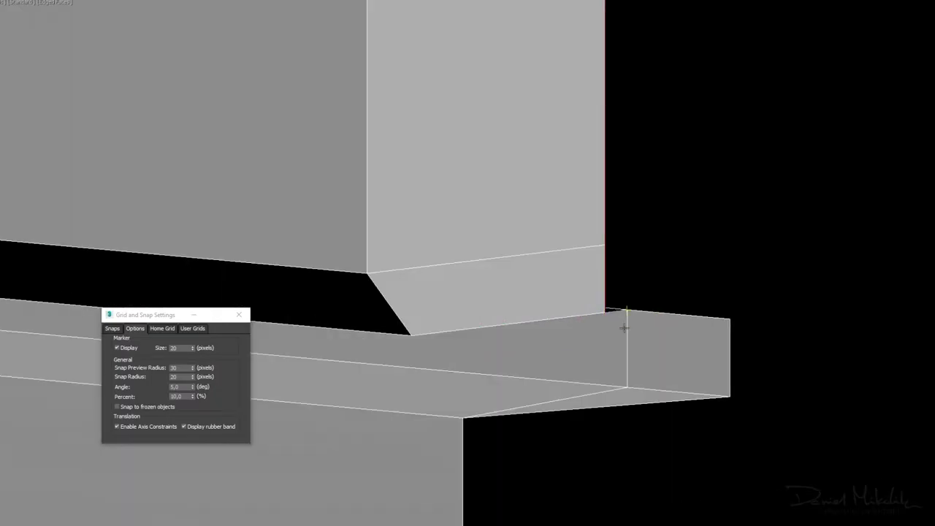
mouse_move(621, 324)
middle_mouse_down("alt")
mouse_move(622, 263)
mouse_move(559, 338)
mouse_move(566, 356)
middle_mouse_up("alt")
scroll(559, 339, "up", 1)
scroll(559, 333, "down", 3)
scroll(482, 329, "up", 5)
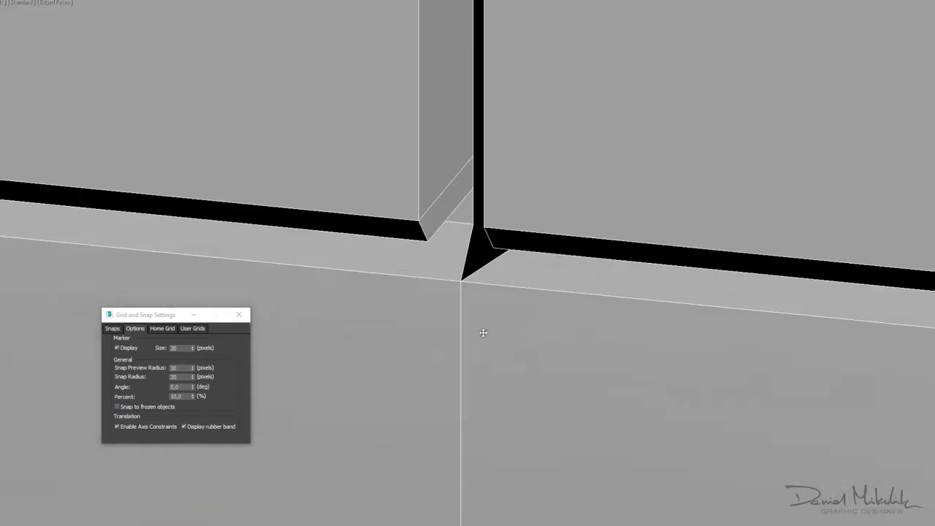
scroll(467, 183, "down", 2)
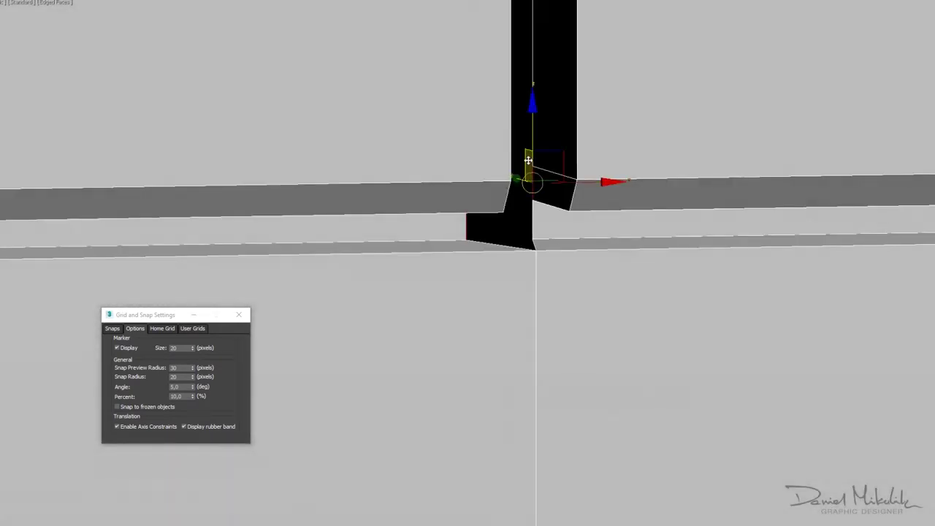
scroll(468, 183, "down", 5)
scroll(661, 73, "up", 6)
scroll(661, 73, "up", 2)
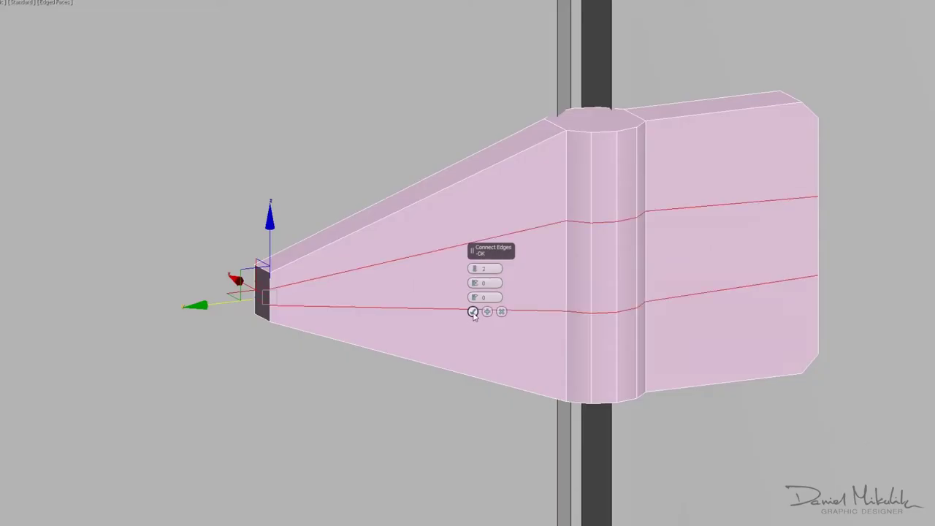
- Add connecting edges across the hinge box and bring up its right-click menu
left_click(473, 312)
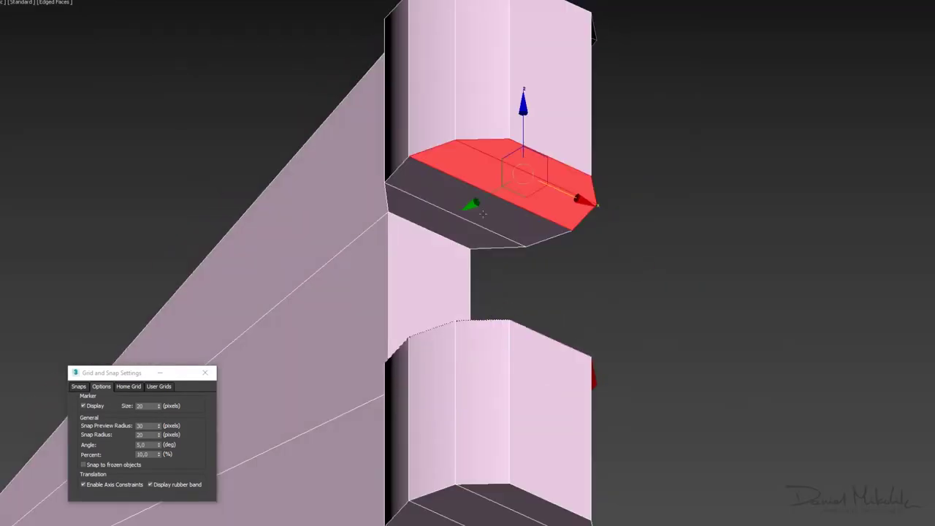
right_click(556, 379)
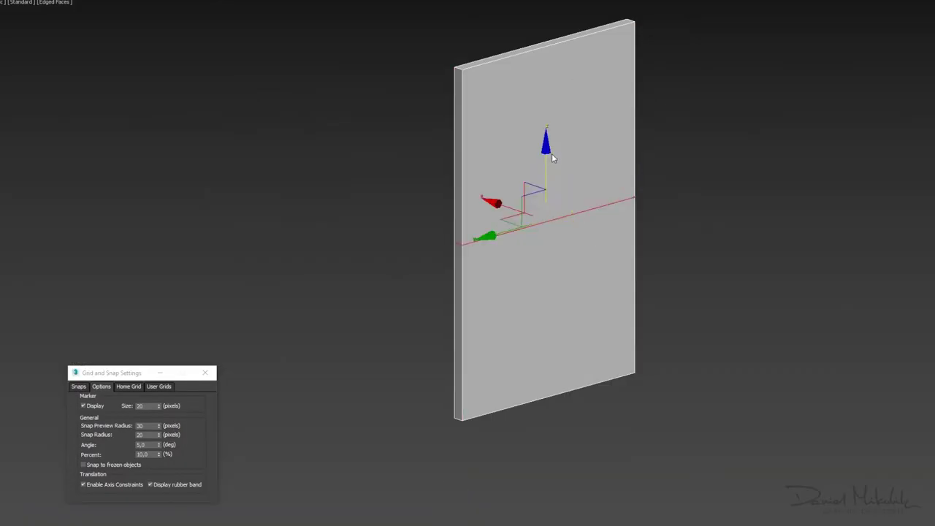
- Chamfer the upper recess's corner vertices to round them off
left_click(592, 303)
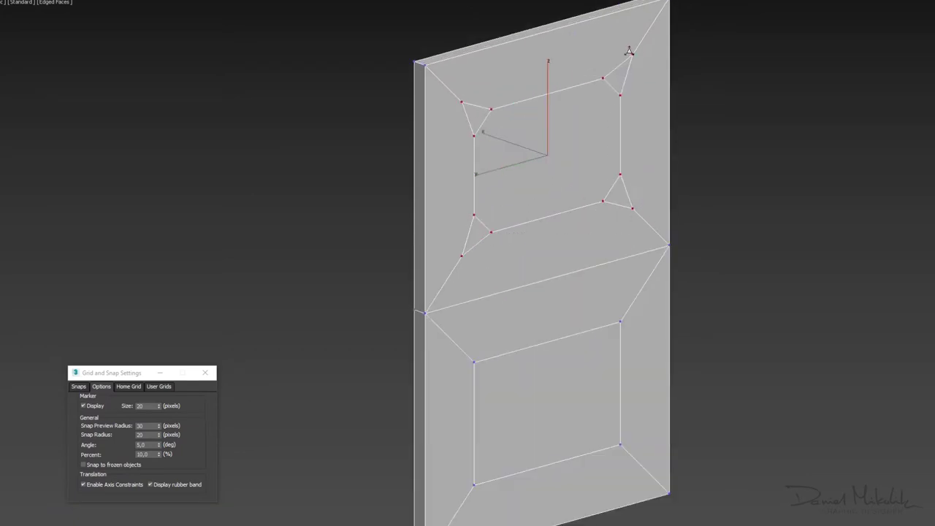
scroll(571, 112, "up", 2)
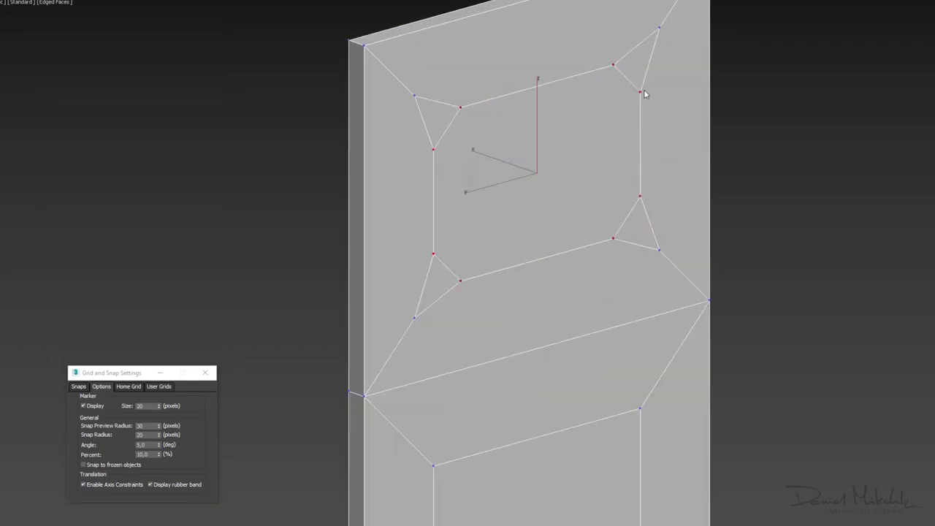
key("ctrl+shift+c")
left_click_drag(640, 90, 643, 79)
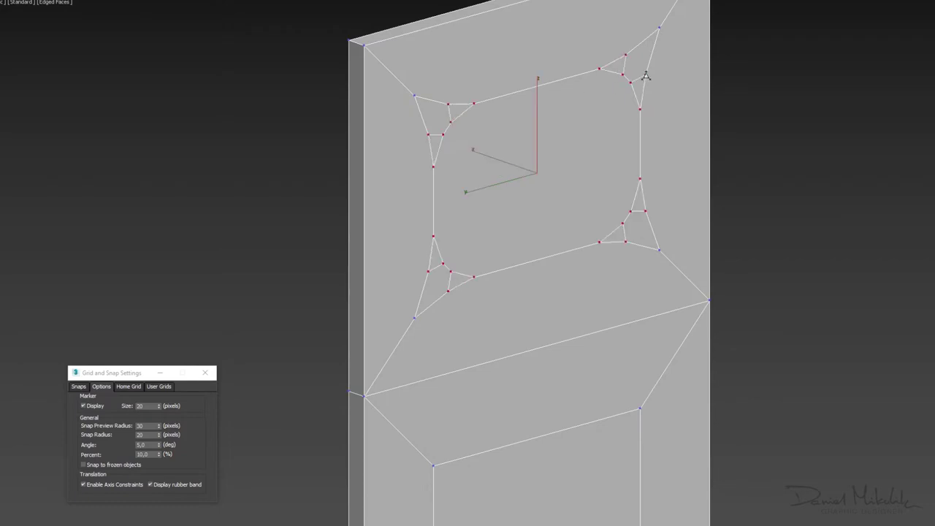
left_click_drag(622, 232, 633, 248)
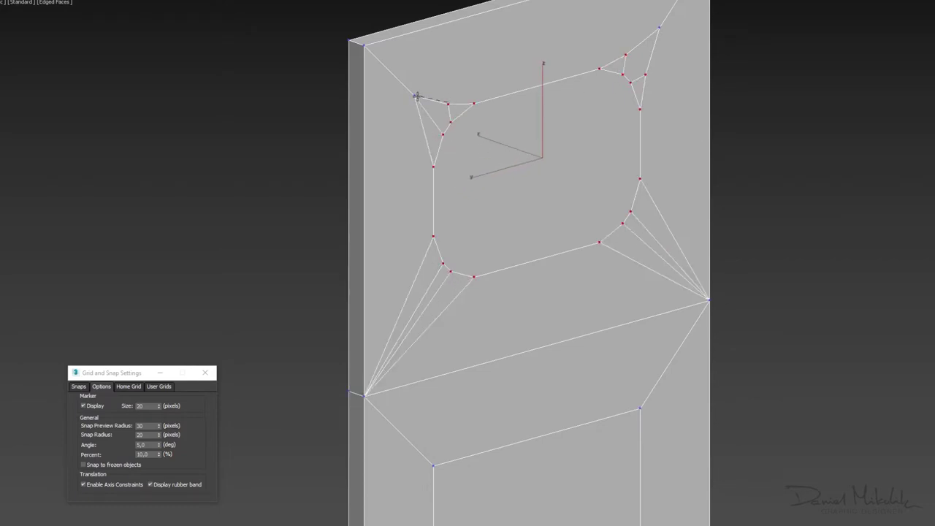
- Snap a recess corner vertex into place and scale the lower square recess face inward
middle_click_drag(653, 68, 646, 168)
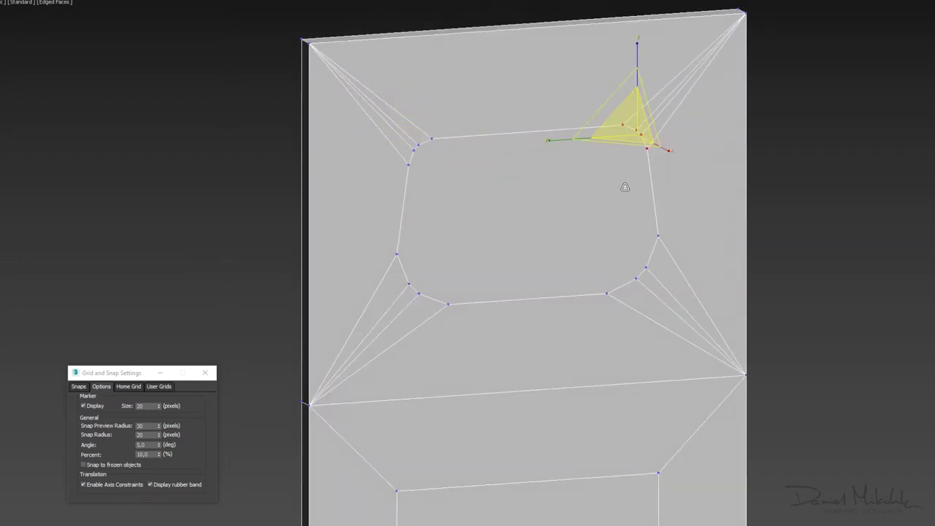
left_click_drag(563, 234, 618, 327)
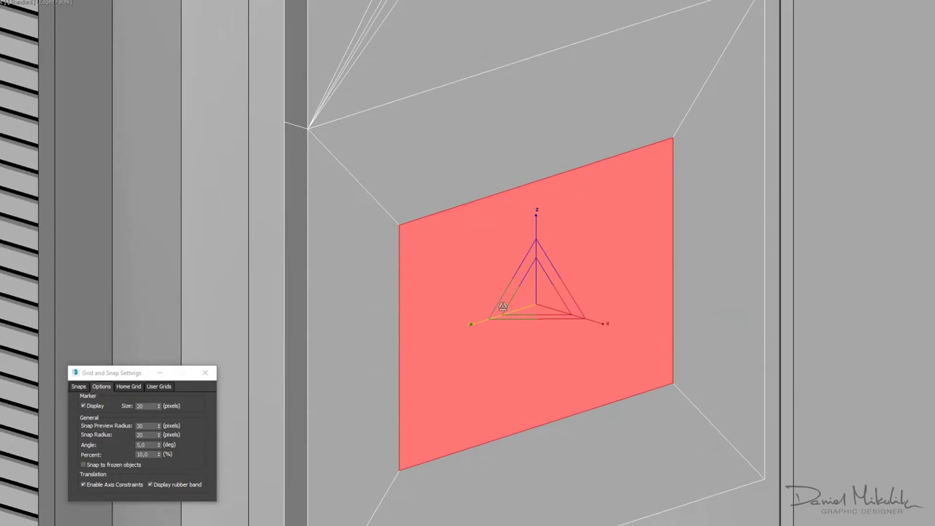
left_click_drag(503, 305, 504, 343)
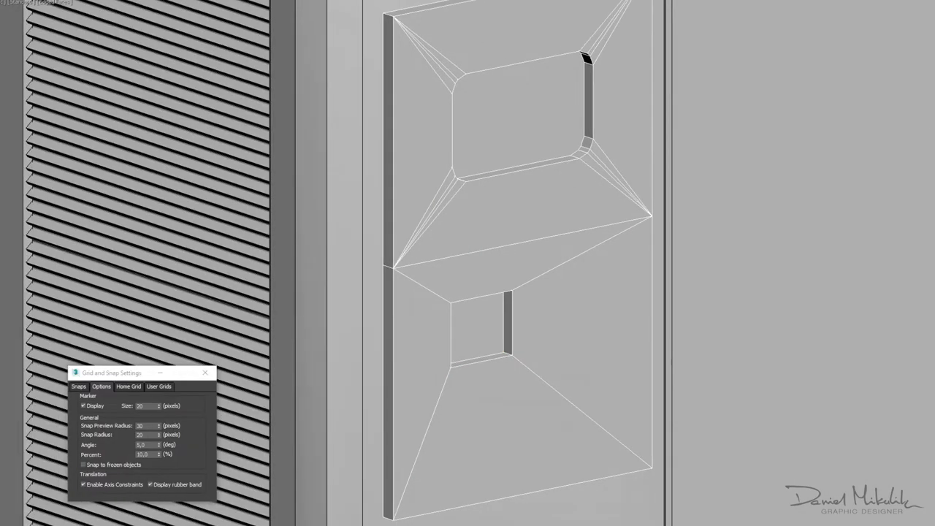
- Isolate the small yellow box and chamfer all its edges
key("z")
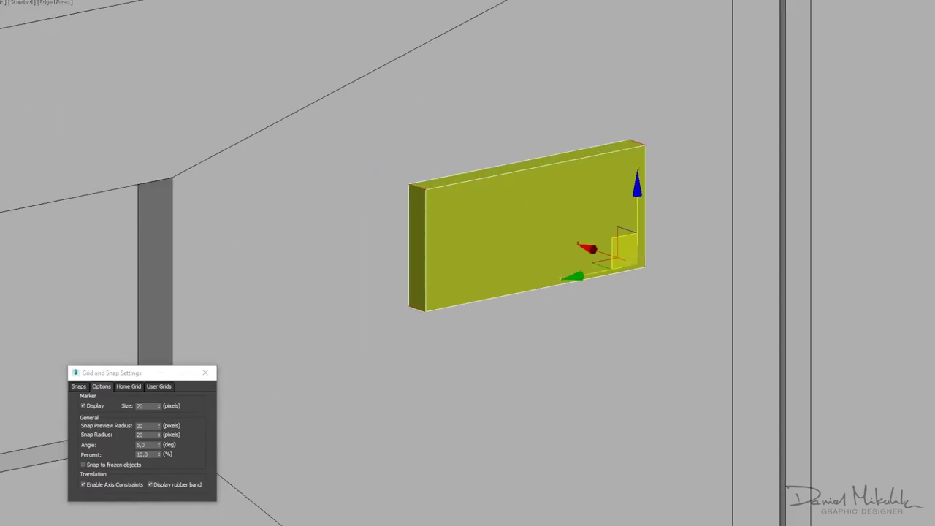
key("ctrl+shift+c")
key("Return")
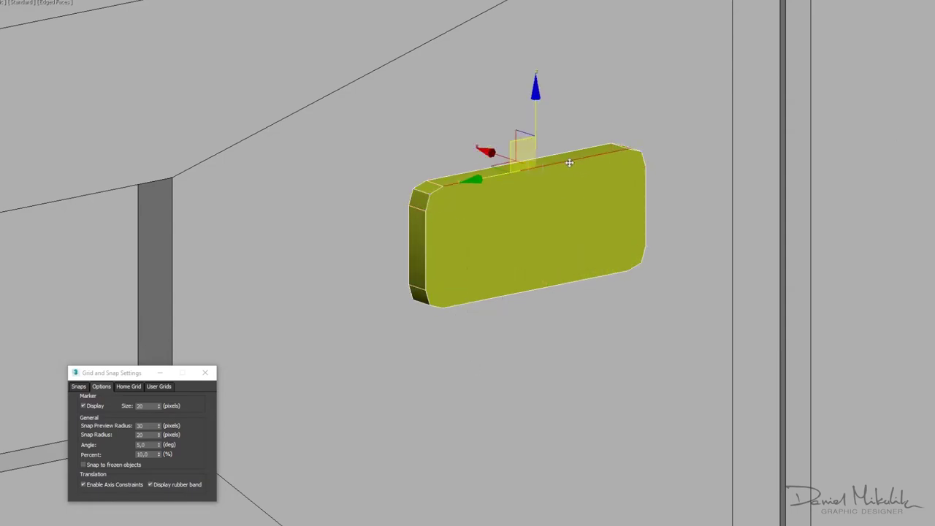
- Chamfer the box's front border edges again, then end isolation to show the whole crate
key("z")
key("ctrl+shift+c")
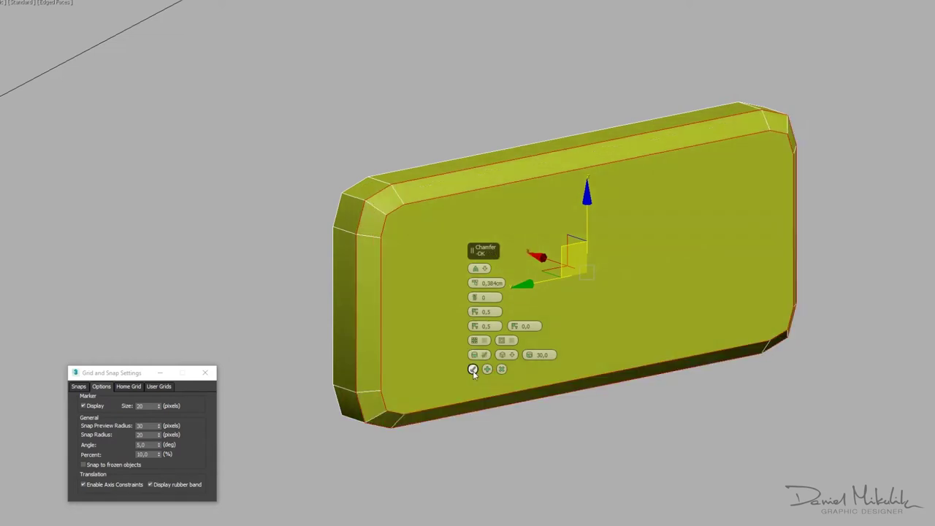
key("Return")
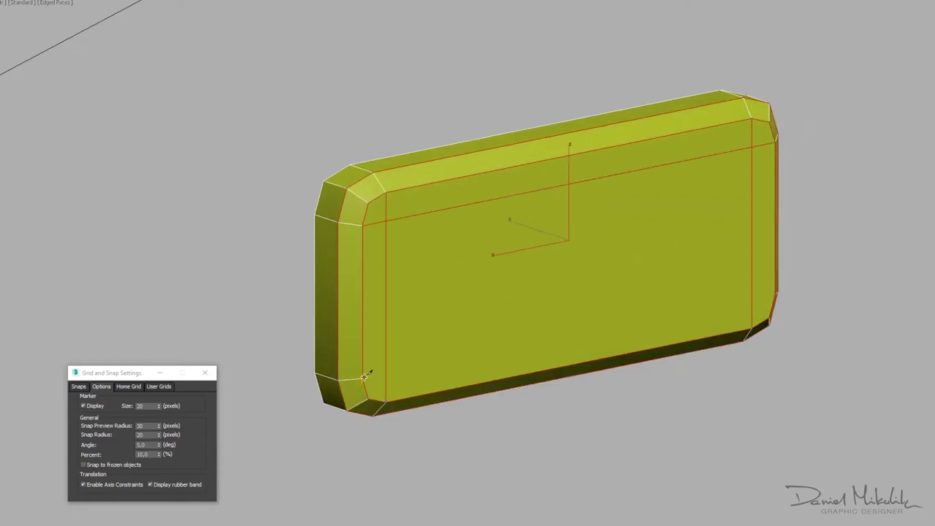
middle_click_drag(778, 291, 805, 334, "alt")
middle_click_drag(466, 254, 417, 160, "alt")
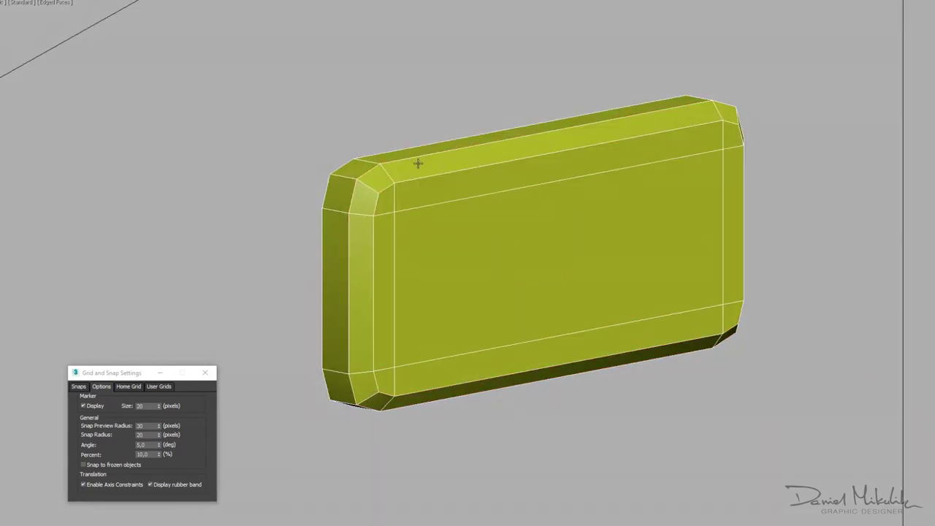
key("alt+q")
scroll(595, 282, "up", 3)
scroll(828, 225, "up", 3)
- Place a copy of the rounded plate in the upper recess's top-left corner
scroll(829, 225, "up", 4)
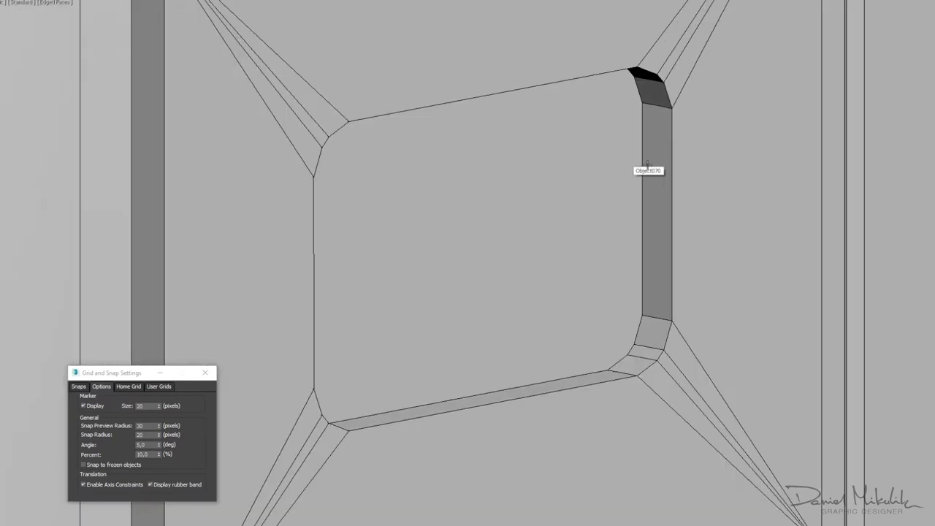
scroll(695, 163, "down", 4)
left_click_drag(652, 418, 542, 128, "shift")
scroll(542, 128, "up", 5)
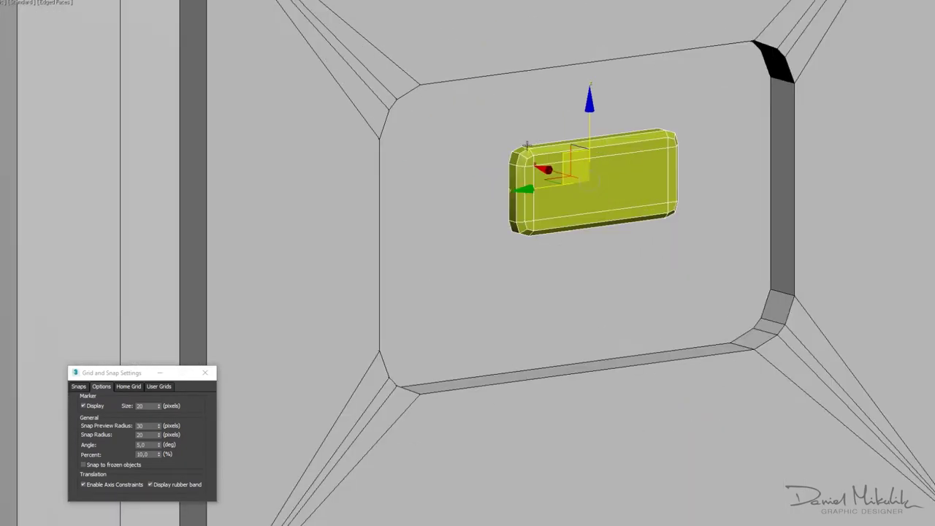
mouse_move(548, 163)
middle_mouse_down("alt")
mouse_move(584, 183)
mouse_move(553, 177)
middle_mouse_up("alt")
scroll(571, 192, "up", 2)
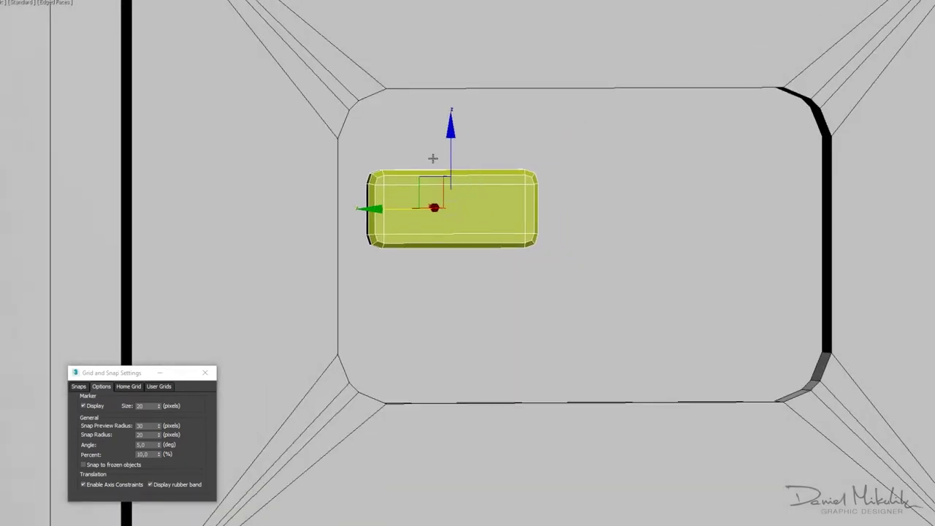
left_click_drag(571, 192, 434, 146)
scroll(466, 111, "up", 3)
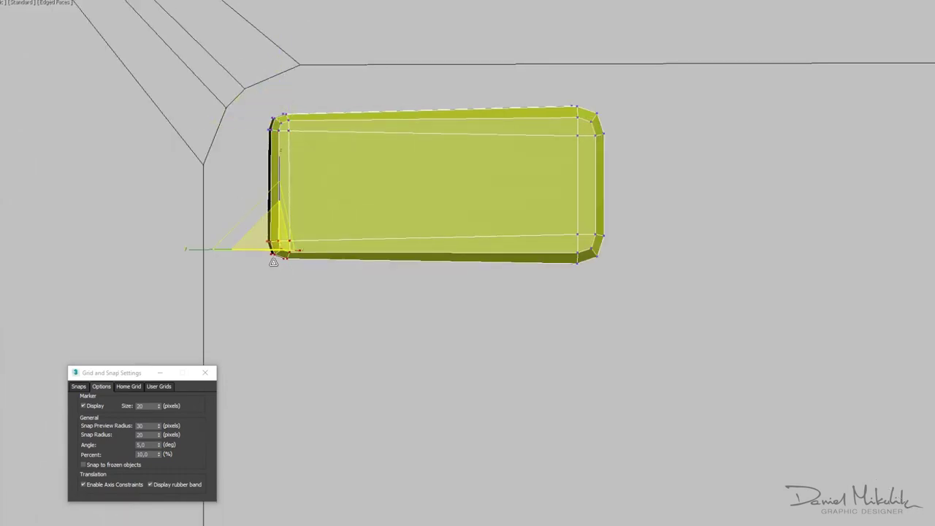
left_click_drag(482, 215, 572, 264)
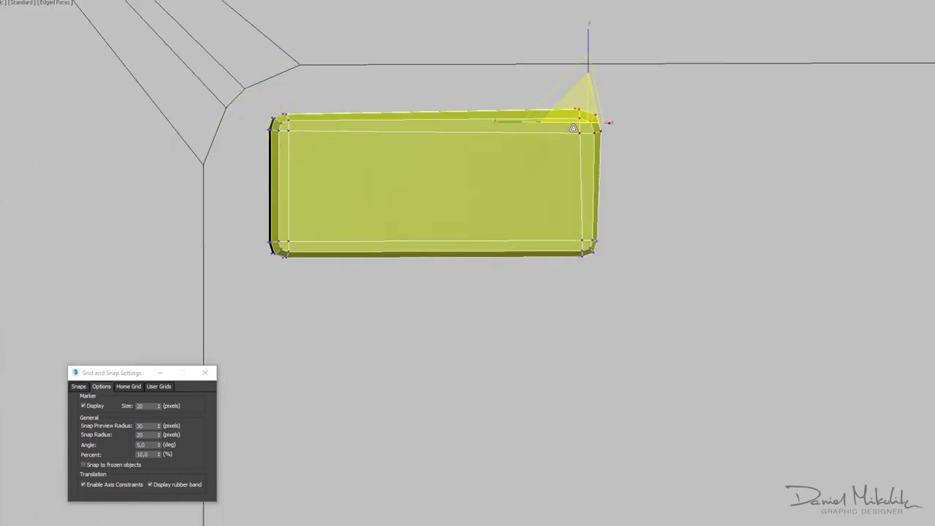
scroll(657, 165, "down", 4)
- Draw two Plane screens: a pale one at upper right, a light-blue one at lower left
mouse_move(658, 165)
middle_mouse_down("alt")
mouse_move(599, 175)
mouse_move(658, 168)
middle_mouse_up("alt")
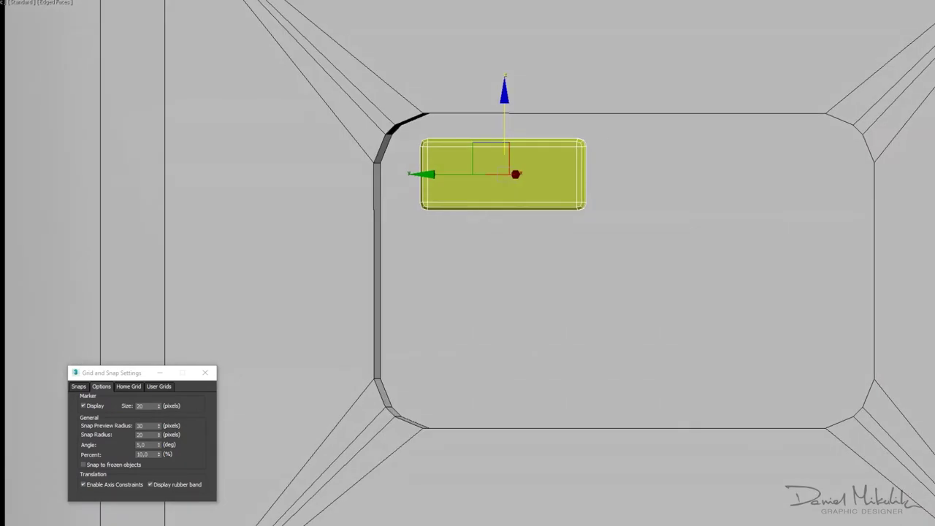
middle_click_drag(738, 143, 654, 109)
left_click_drag(653, 110, 753, 223)
middle_click_drag(753, 223, 381, 269, "alt")
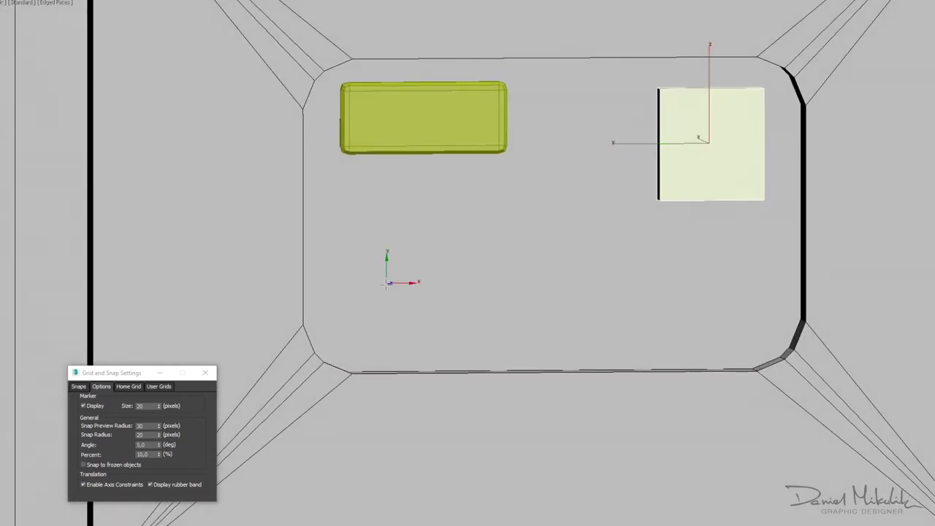
left_click_drag(346, 271, 426, 342)
mouse_move(456, 331)
middle_mouse_down("alt")
mouse_move(511, 256)
mouse_move(629, 146)
middle_mouse_up("alt")
left_click(629, 146)
left_click(637, 151)
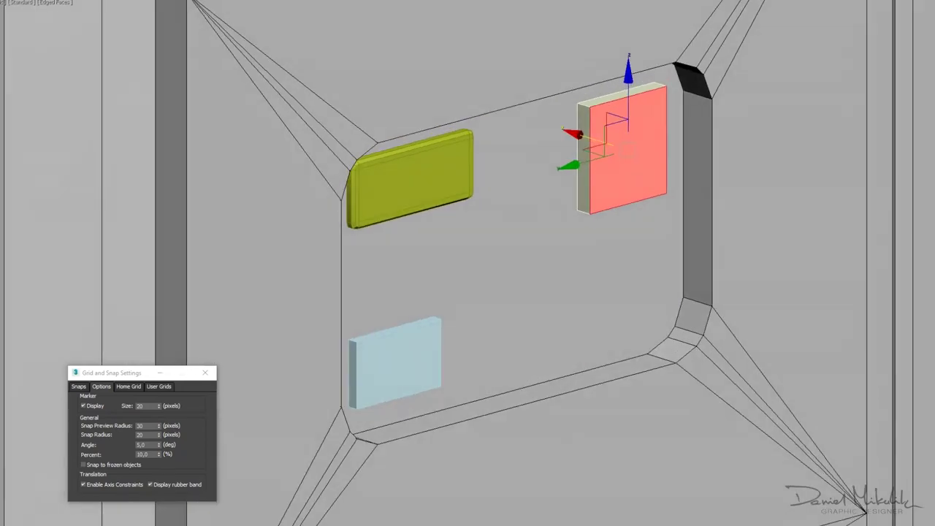
- Clone the cyan knob into a column of three
key("t")
middle_click_drag(630, 165, 662, 236)
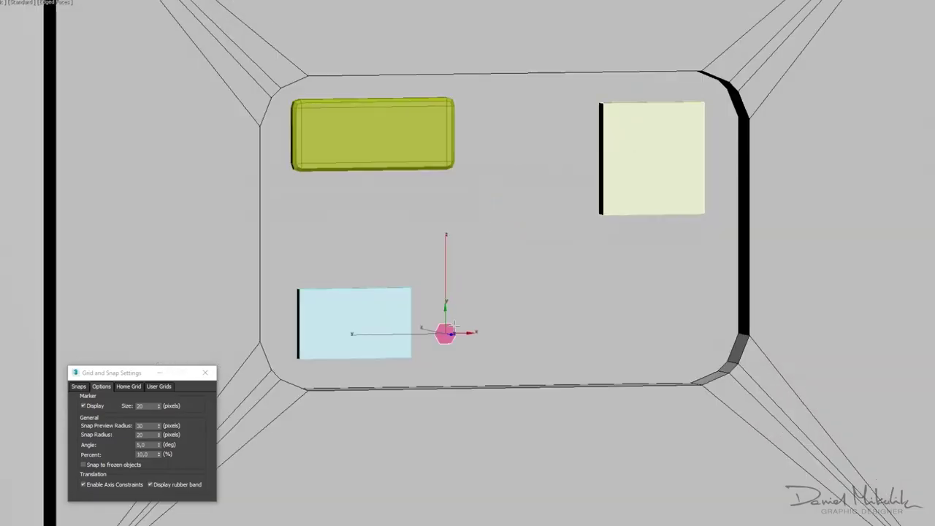
middle_click_drag(446, 333, 435, 269, "alt")
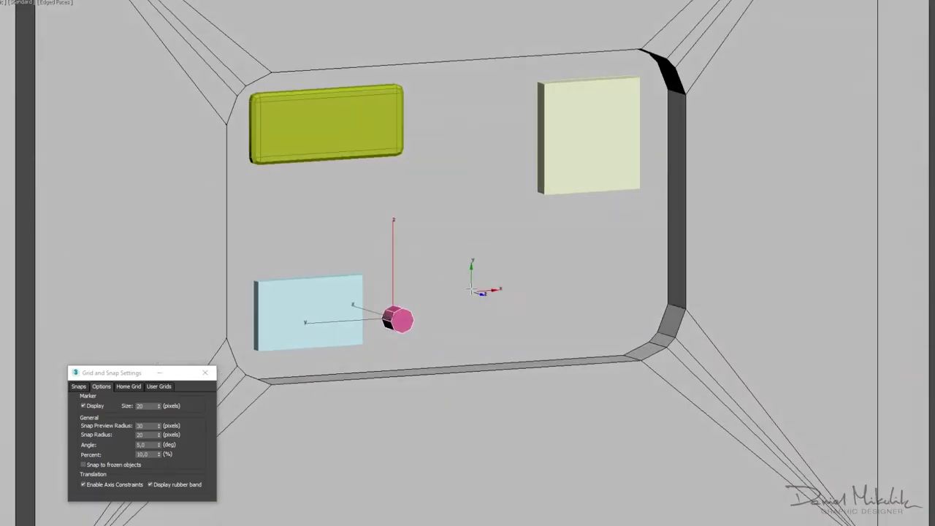
scroll(435, 269, "up", 5)
left_click_drag(432, 310, 438, 325, "shift")
left_click(559, 282)
scroll(539, 293, "down", 5)
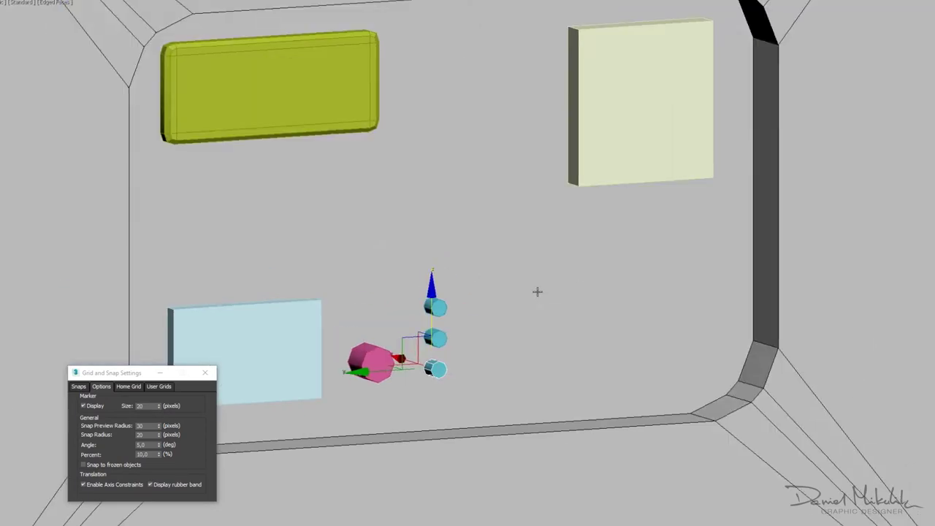
scroll(398, 346, "up", 5)
- Copy the cyan knob column to the right and clone another knob upward
left_click_drag(509, 331, 511, 300)
middle_click_drag(511, 300, 510, 294, "alt")
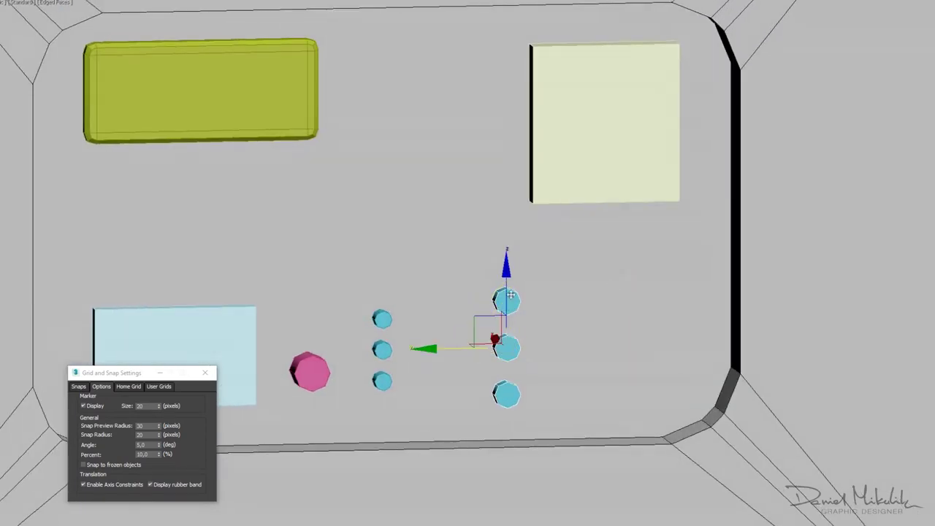
middle_click_drag(447, 305, 451, 376)
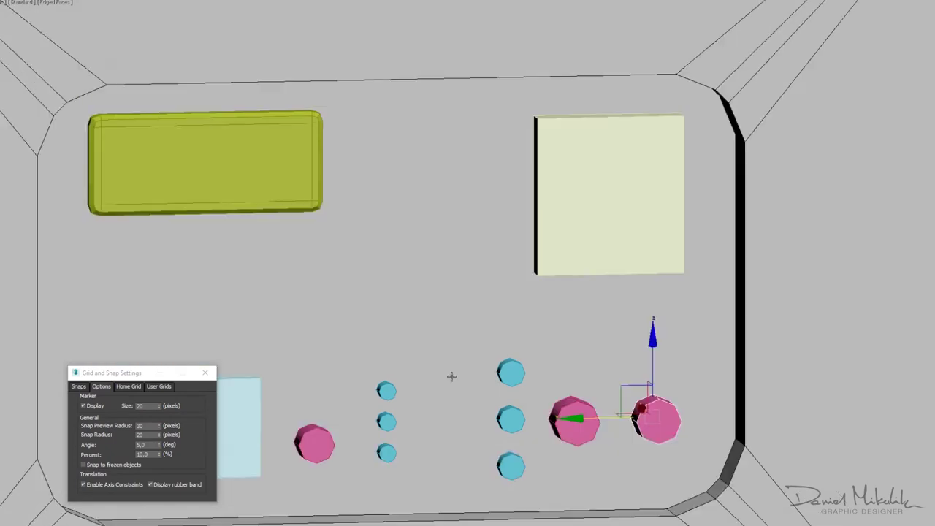
left_click_drag(449, 247, 449, 186, "shift")
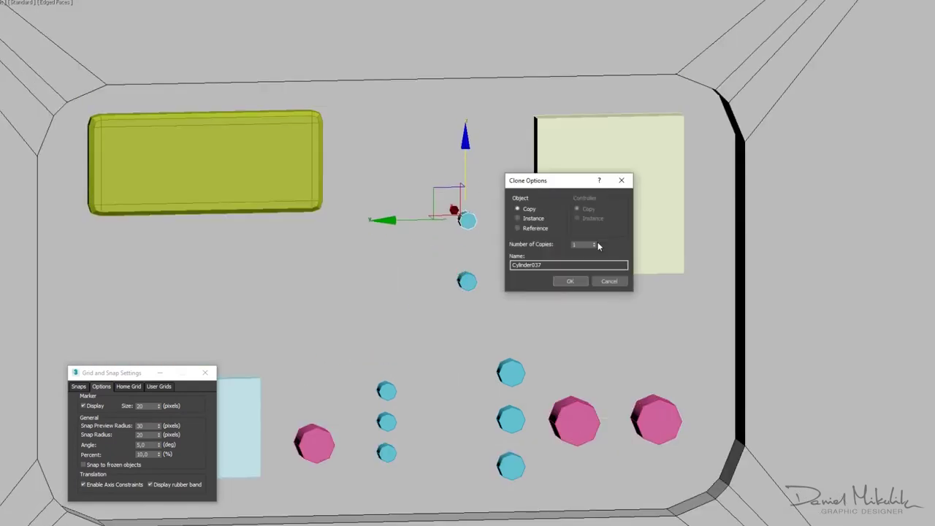
left_click(568, 278)
- Delete the pink knob's cap polygon to open the hole
scroll(629, 155, "down", 3)
middle_click_drag(630, 155, 472, 68, "alt")
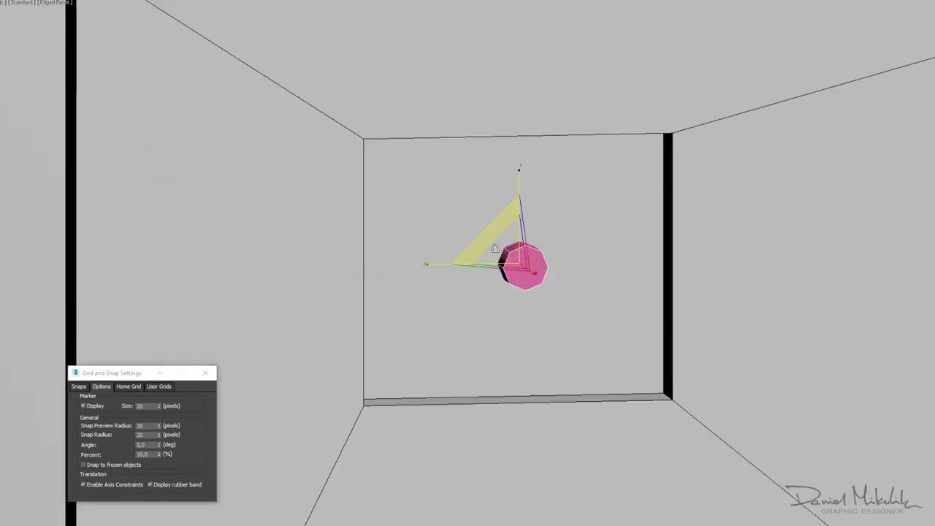
scroll(472, 67, "up", 5)
scroll(492, 252, "down", 3)
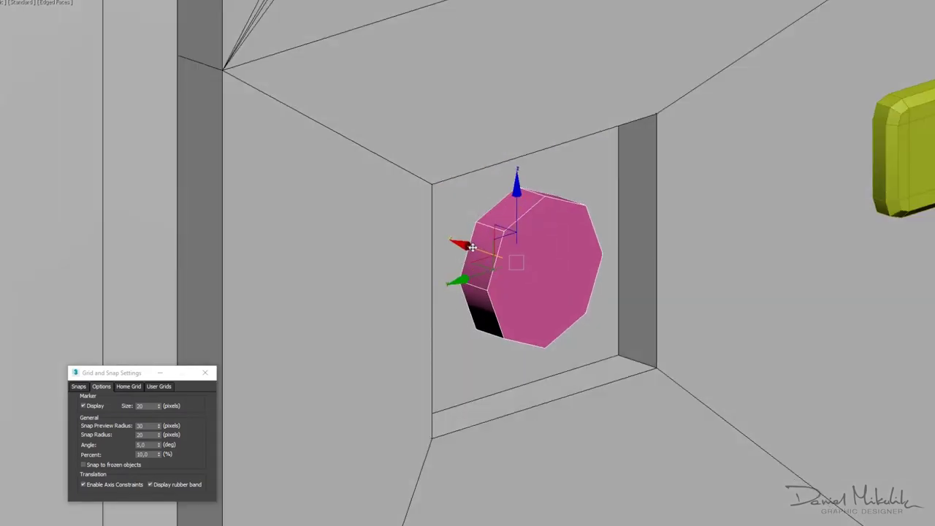
key("Delete")
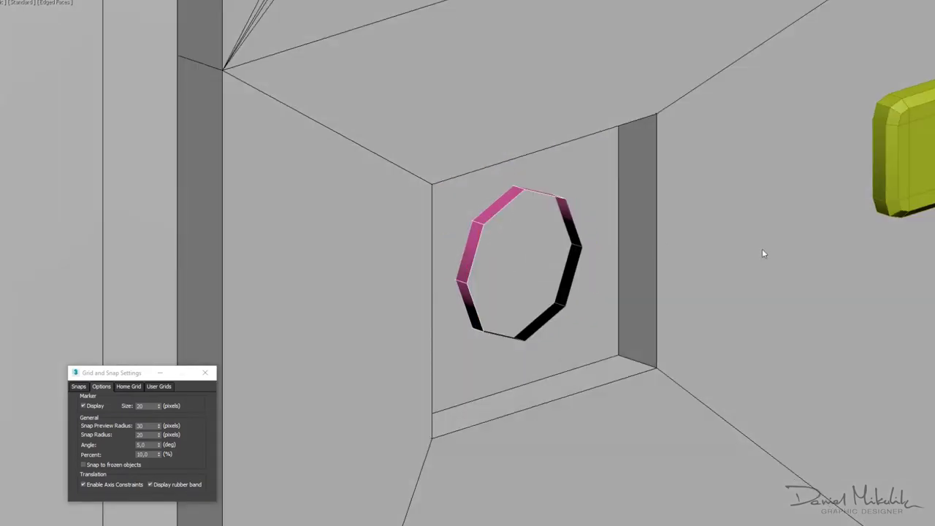
- Sink the inner face into a ring wall, collapse it, and pull out a smaller raised cap
scroll(509, 220, "up", 2)
scroll(653, 137, "up", 2)
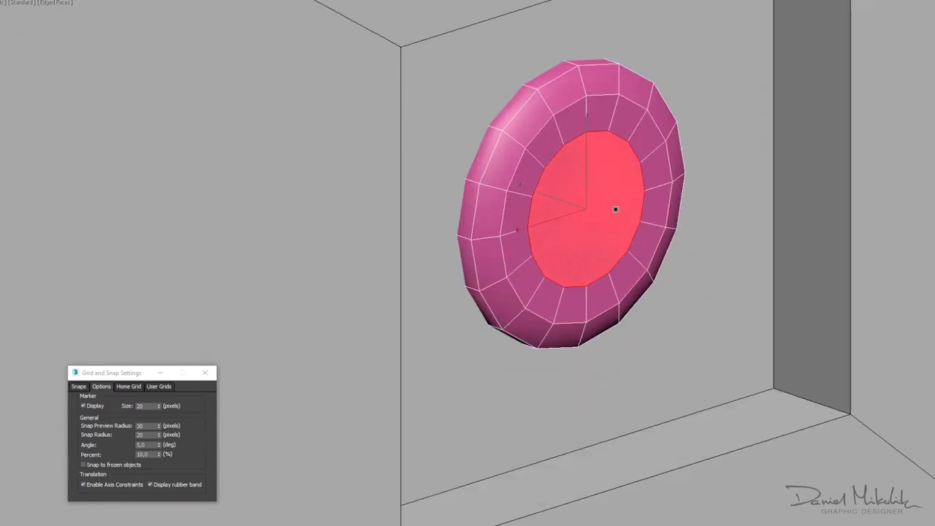
left_click_drag(617, 209, 623, 189)
key("ctrl+alt+c")
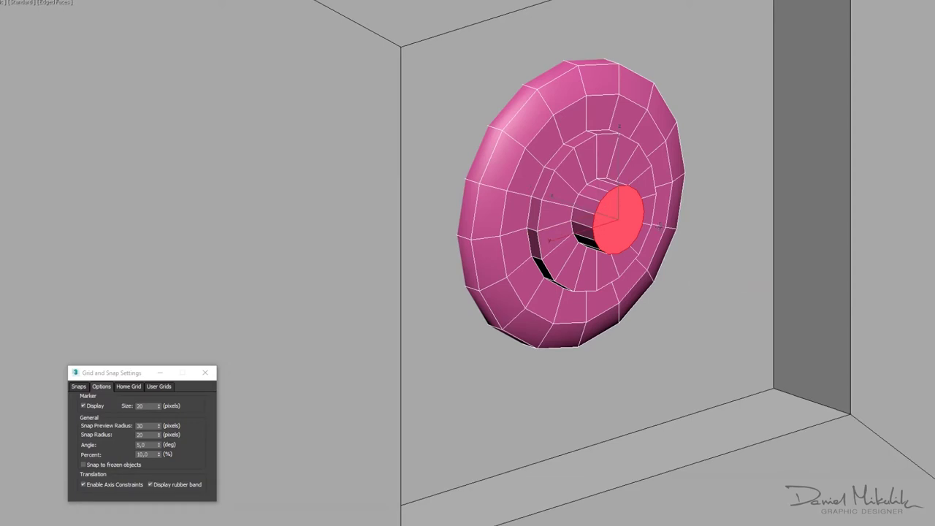
mouse_move(632, 194)
left_mouse_down()
mouse_move(643, 182)
mouse_move(635, 210)
mouse_move(667, 245)
mouse_move(673, 213)
left_mouse_up()
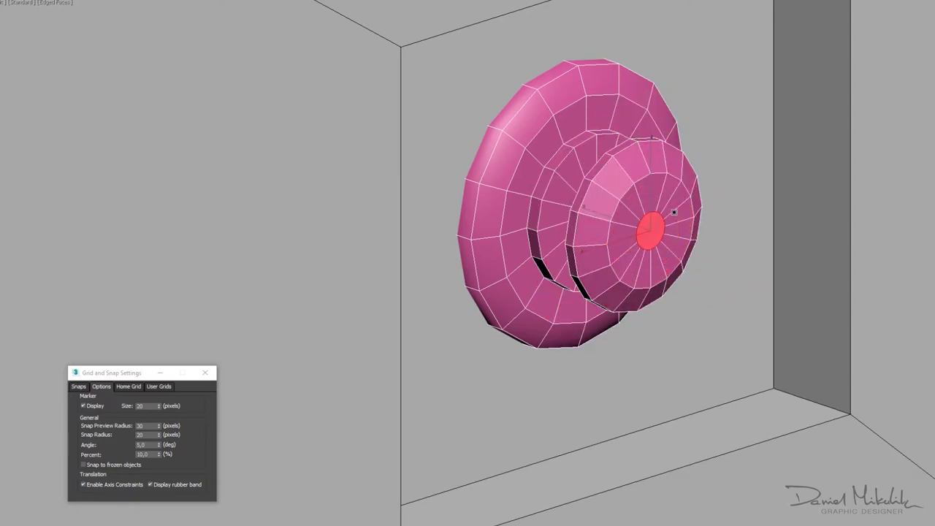
scroll(711, 232, "down", 2)
scroll(711, 232, "down", 1)
scroll(711, 233, "down", 2)
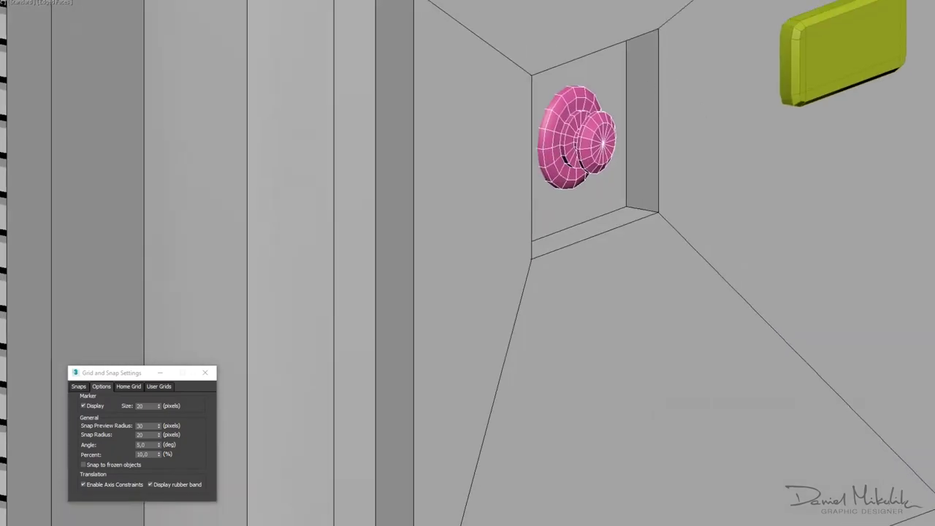
scroll(659, 130, "down", 1)
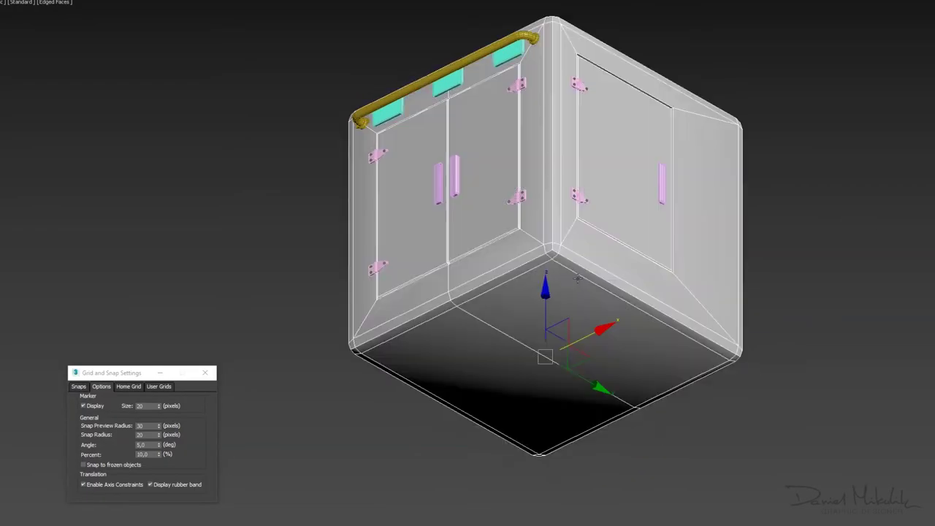
- Orbit around the cabinet base, the front doors, and the far side of the lid
mouse_move(577, 278)
middle_mouse_down("alt")
mouse_move(593, 215)
mouse_move(568, 305)
middle_mouse_up("alt")
middle_click_drag(510, 301, 605, 267, "alt")
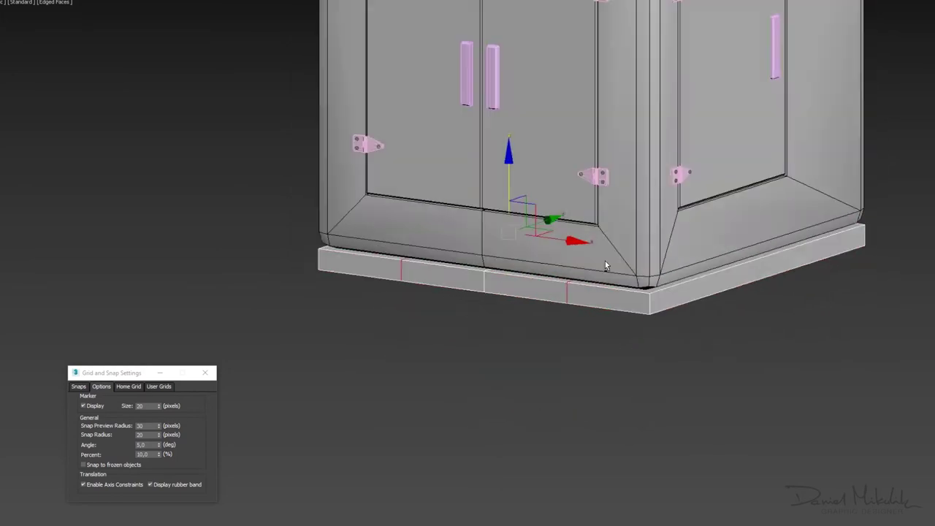
mouse_move(477, 290)
middle_mouse_down("alt")
mouse_move(424, 275)
mouse_move(791, 301)
middle_mouse_up("alt")
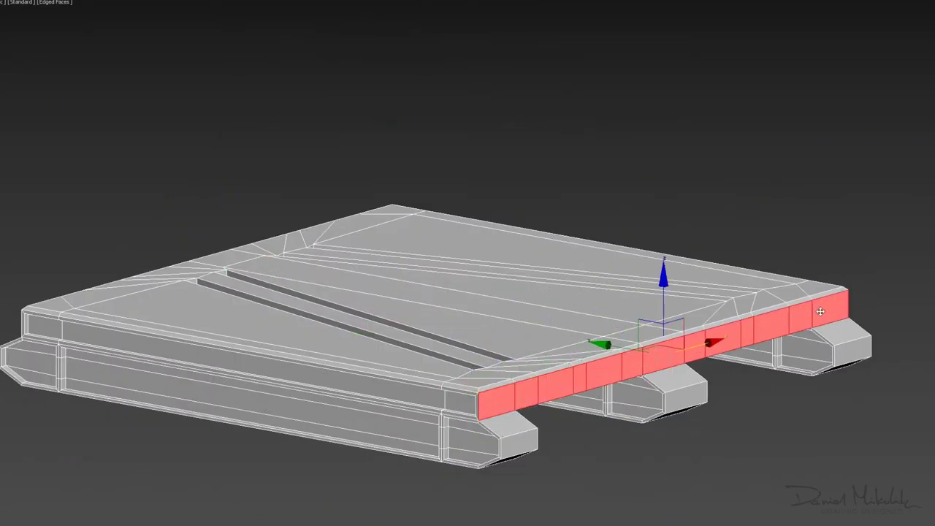
middle_click_drag(820, 312, 691, 398, "alt")
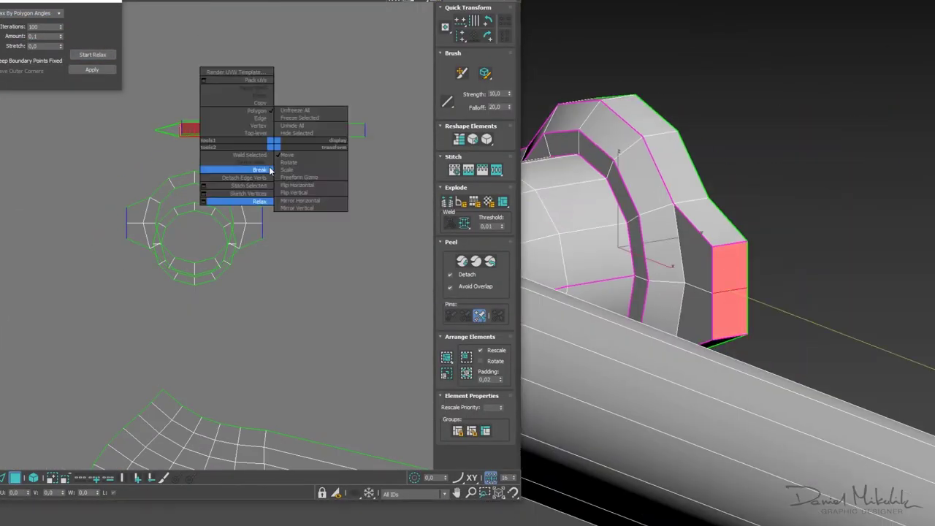
- Select all of the bracket's UVs and relax them flat
key("ctrl+a")
left_click(92, 55)
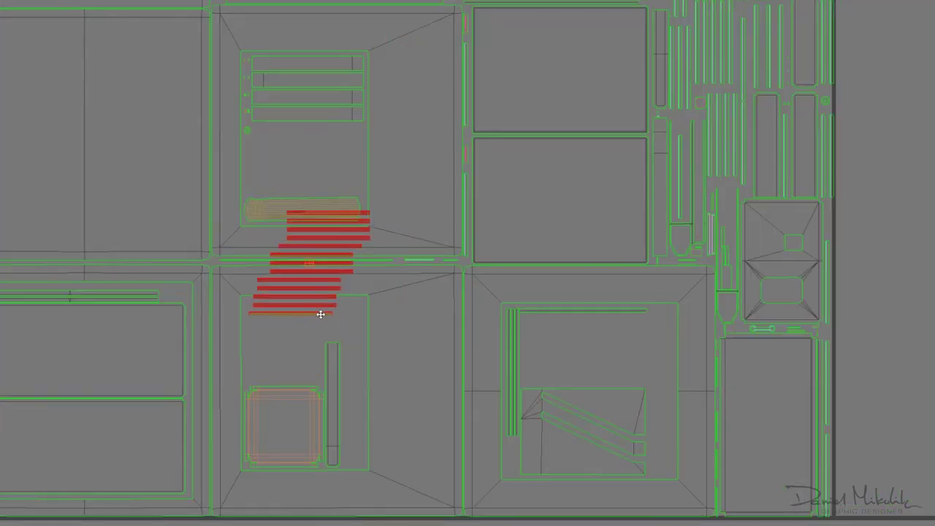
- Zoom in on the shared UV layout of the crate parts
scroll(317, 313, "up", 2)
scroll(388, 346, "up", 3)
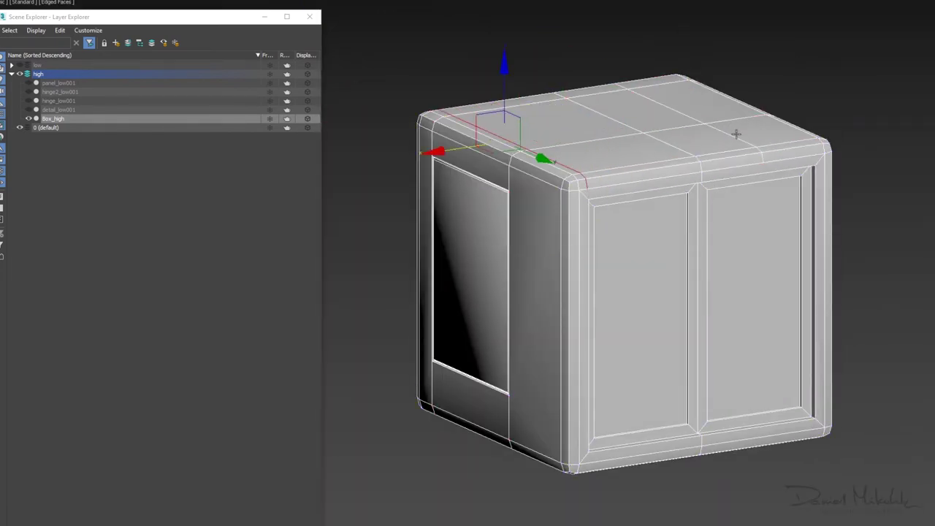
- Zoom and orbit to a front view of the high-poly crate's corner
scroll(736, 134, "up", 5)
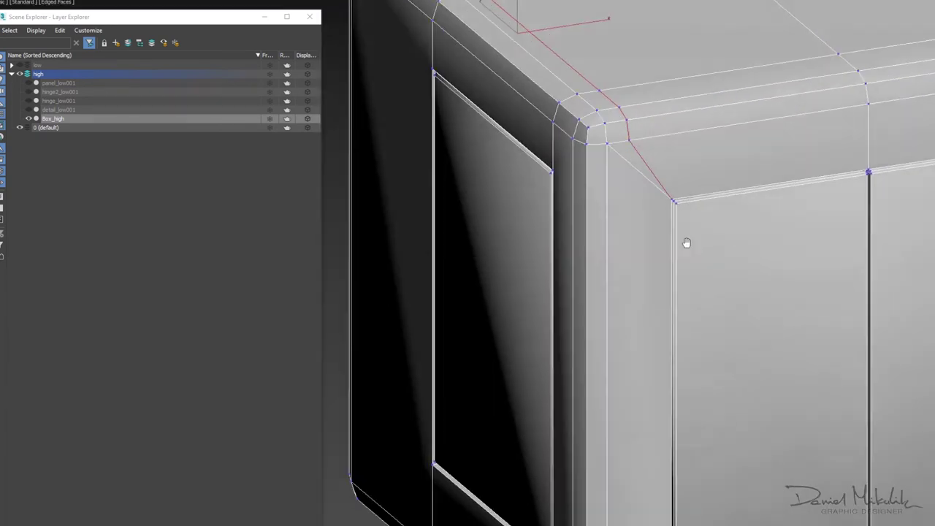
middle_click_drag(627, 211, 518, 130, "alt")
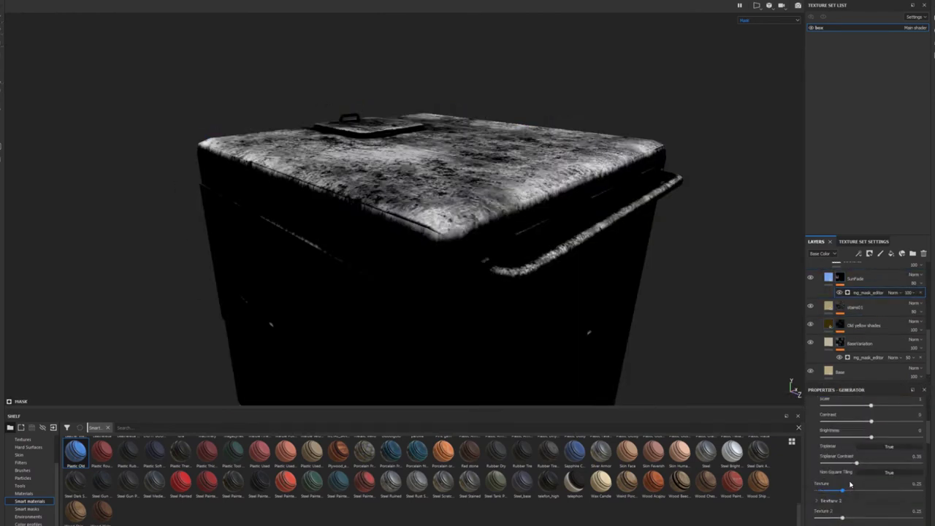
- Set the wear generator's Texture to 0, show the brush presets, and select Plastic Old
left_click_drag(849, 484, 828, 502)
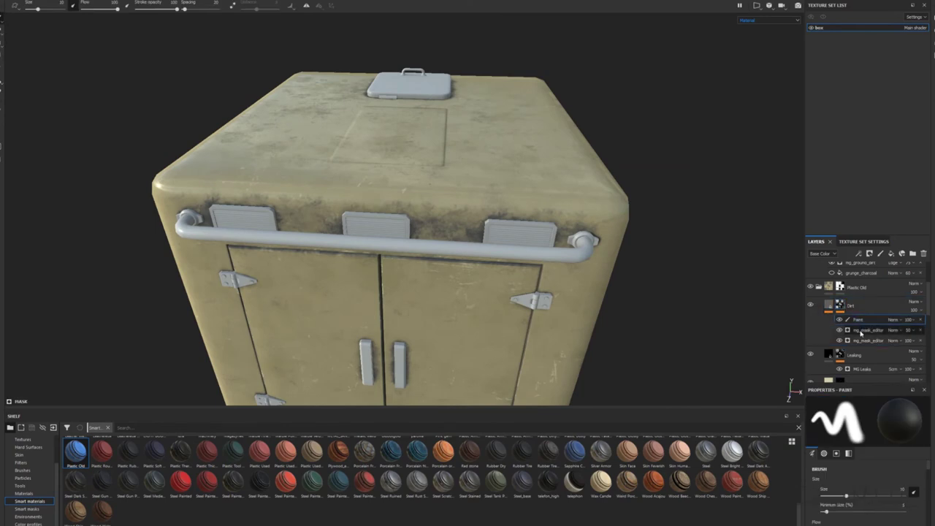
left_click(29, 471)
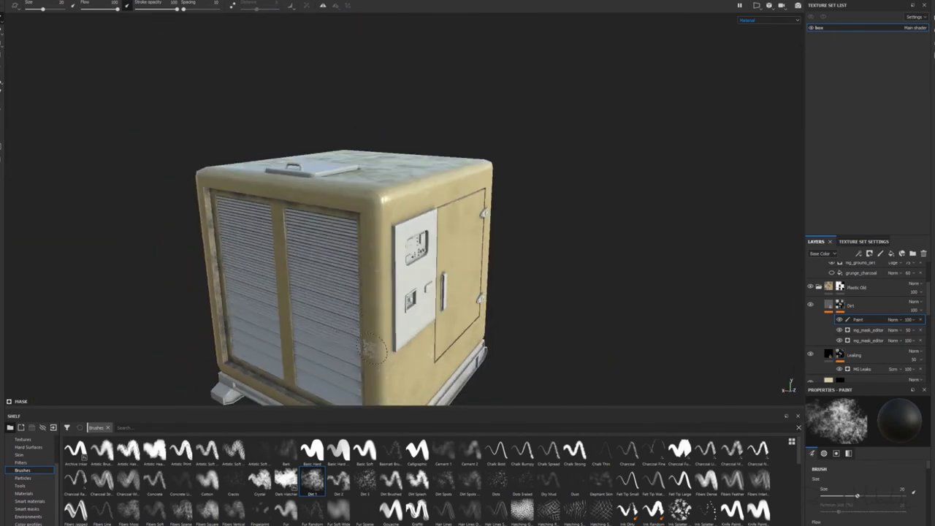
left_click(856, 287)
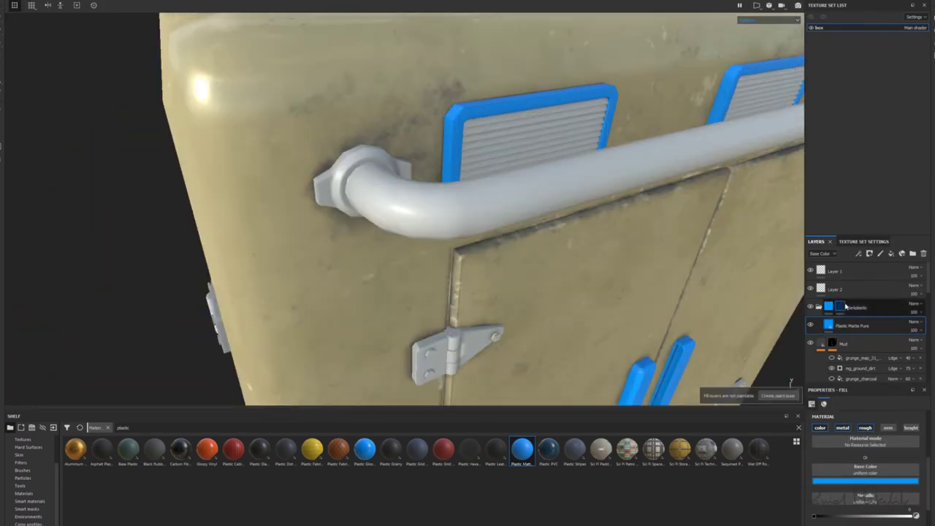
- Inspect the darkplastic mask and Plastic Matte Pure layer's base colour, then show smart materials
left_click(840, 307)
left_click_drag(473, 166, 492, 259, "alt")
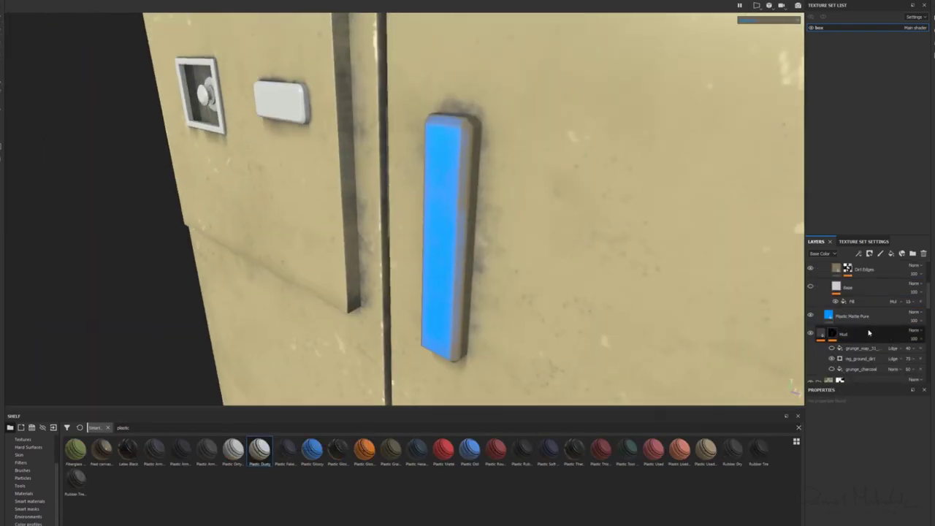
left_click(852, 315)
left_click(841, 456)
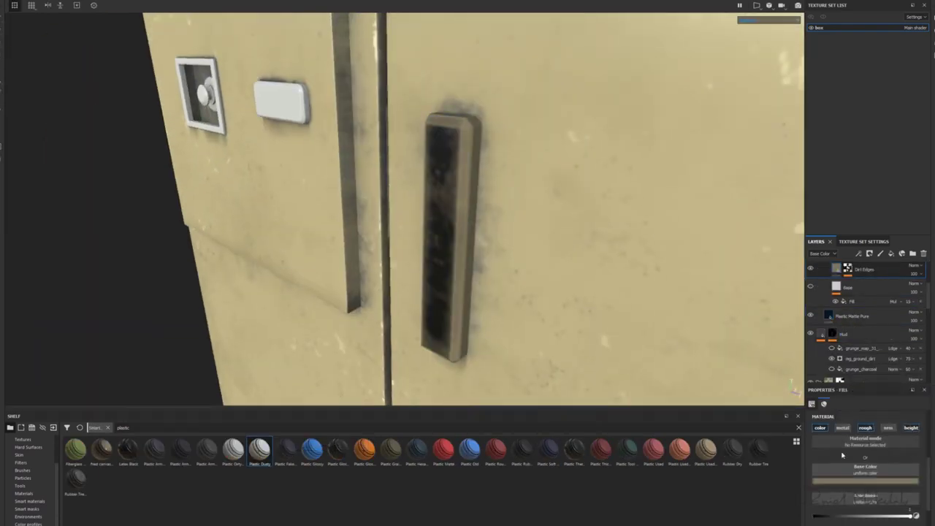
left_click(824, 449)
left_click(28, 501)
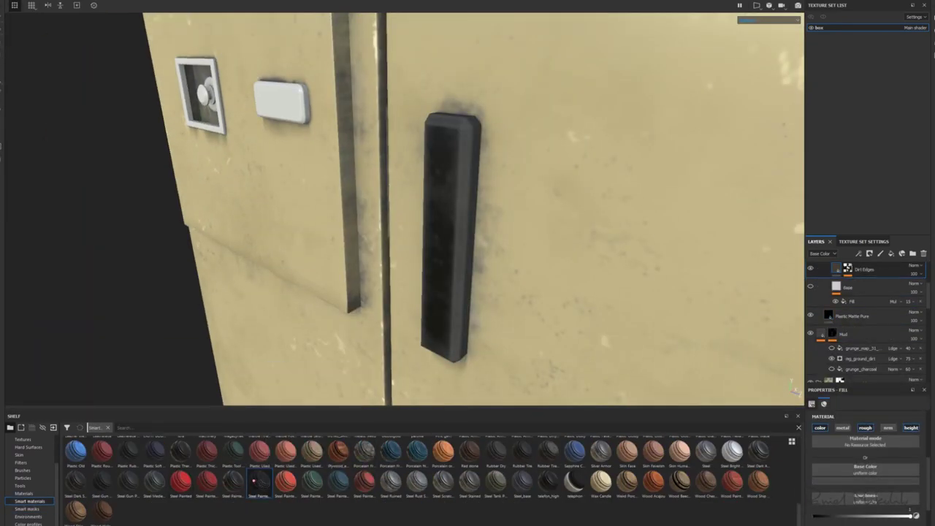
scroll(870, 322, "up", 2)
left_click(870, 326)
key("ctrl+z")
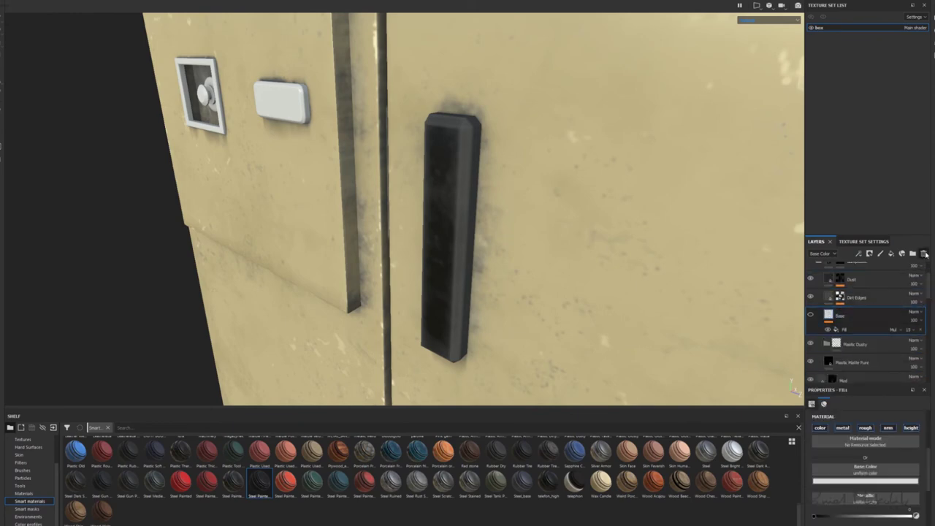
- Apply Steel Painted Rough Damaged to the handles and adjust its Leather Rough generator
left_click_drag(879, 295, 828, 302)
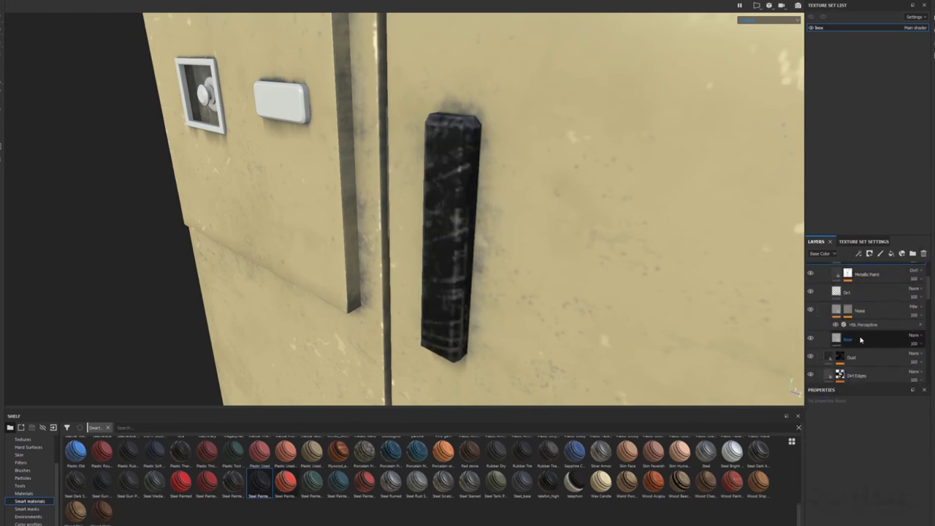
left_click(850, 313, "alt")
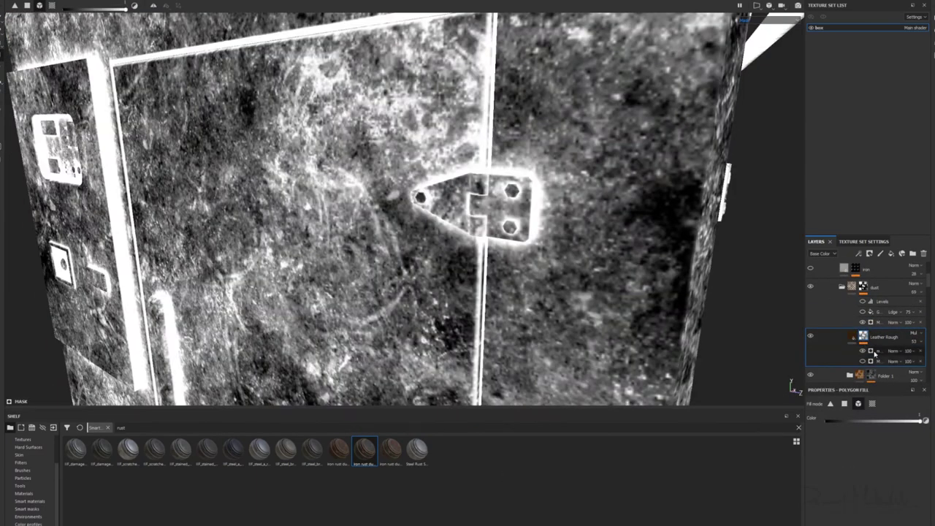
left_click(875, 354)
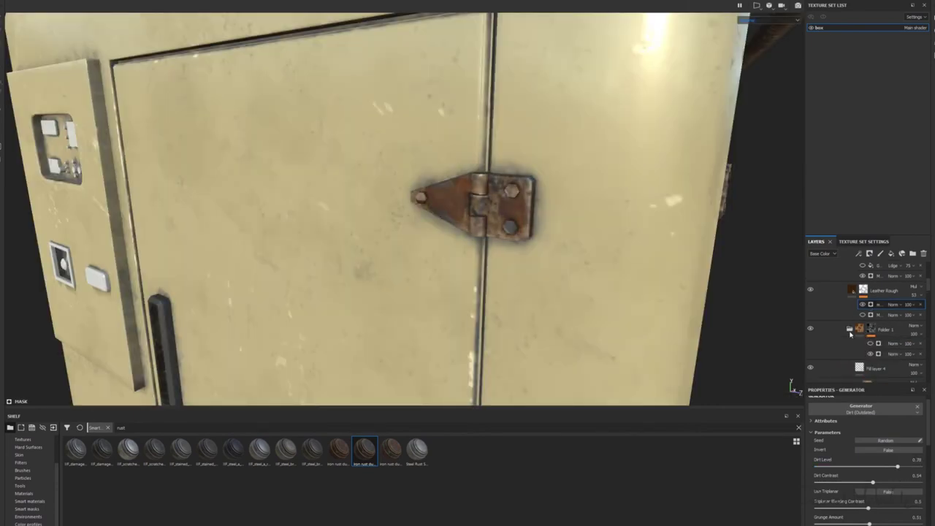
left_click(850, 334)
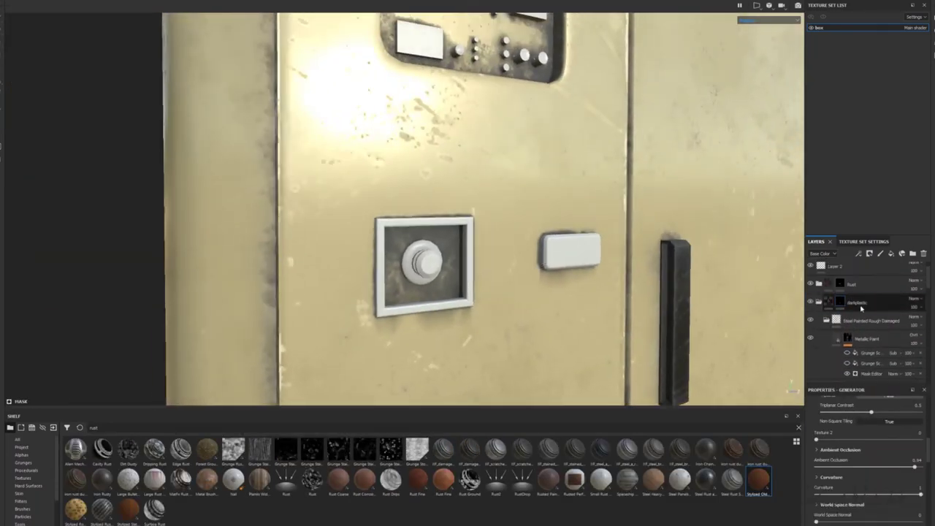
left_click(840, 305)
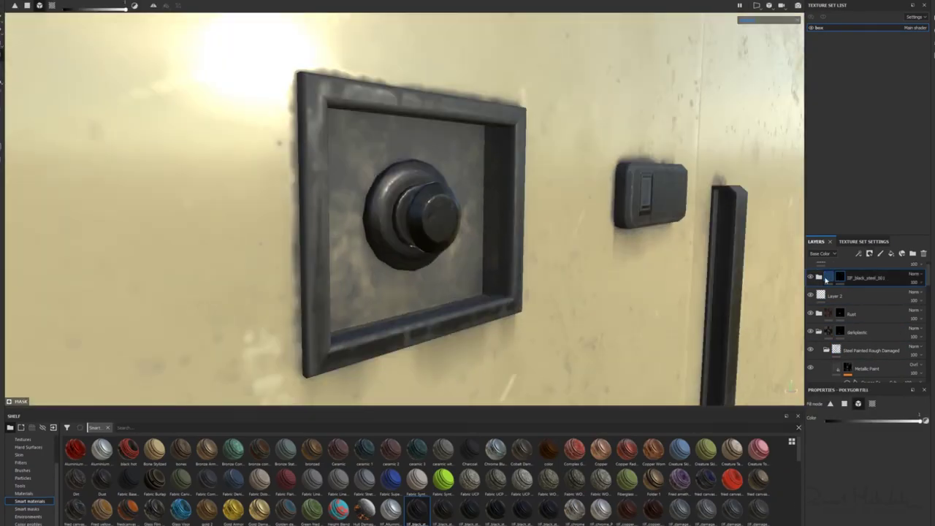
- Rename the new black steel layer and fill the three small knobs with dark steel
double_click(868, 350)
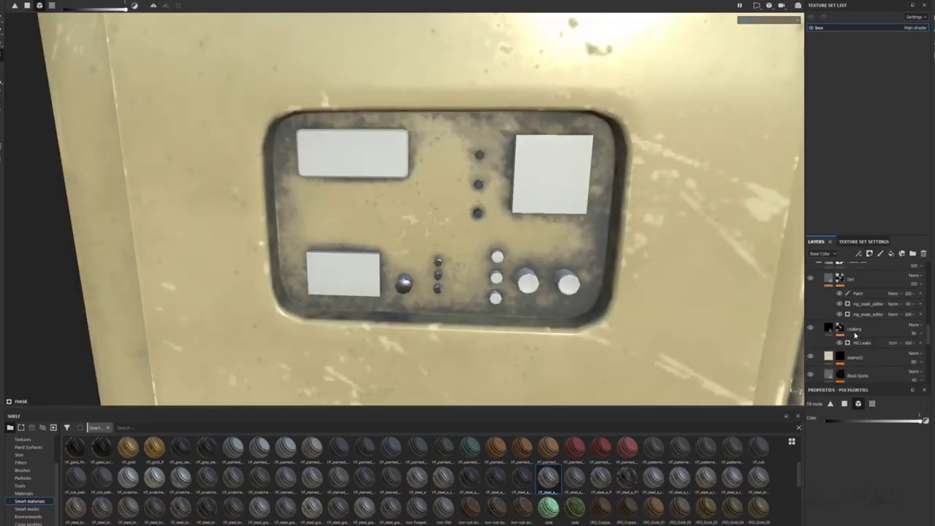
left_click(840, 309)
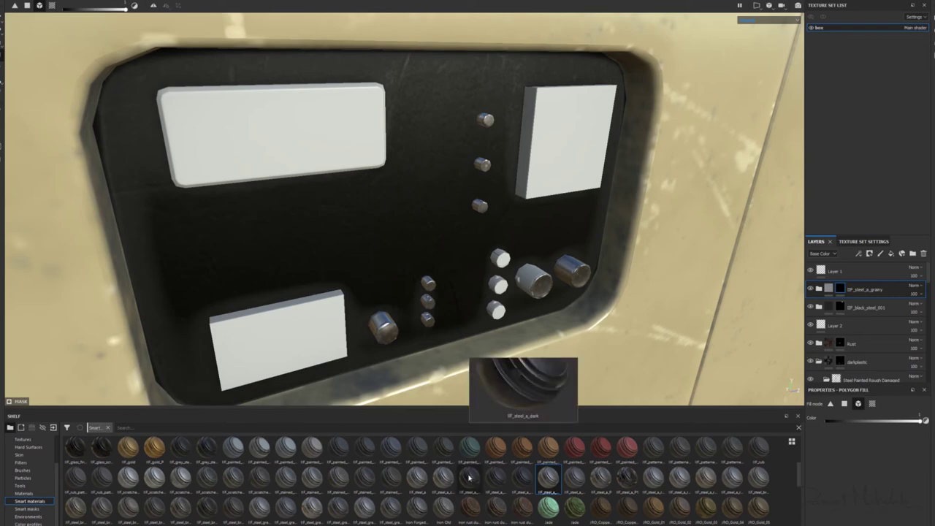
left_click(499, 259)
left_click(497, 285)
left_click(496, 310)
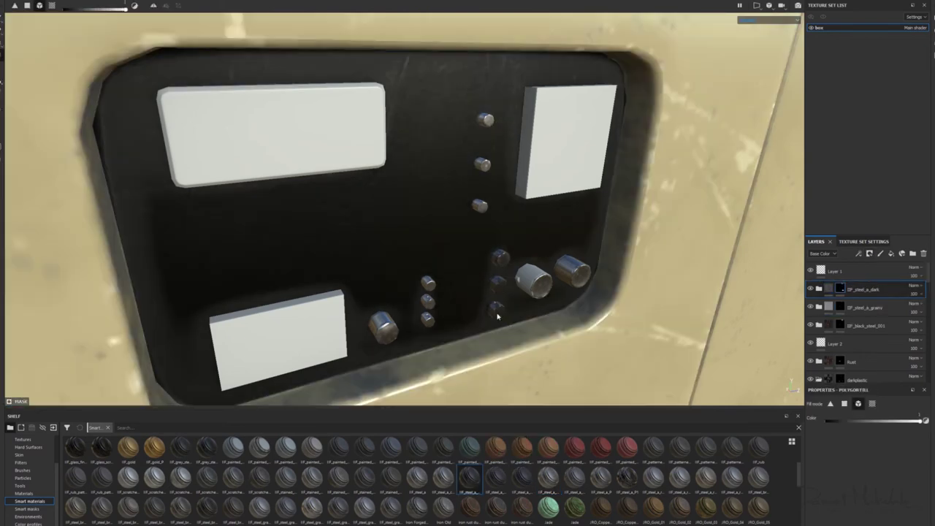
left_click(20, 486)
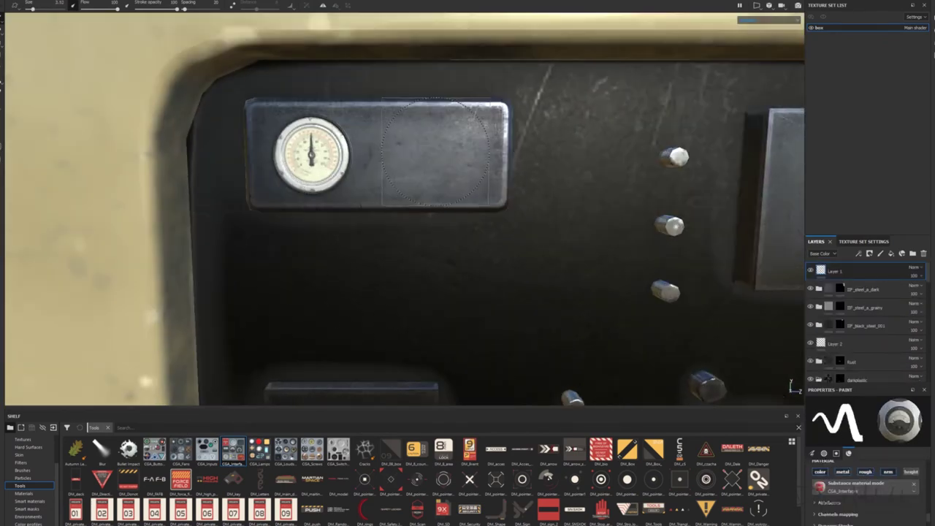
- Erase most of the paint on the left gauge face
key("e")
left_click_drag(322, 161, 307, 128)
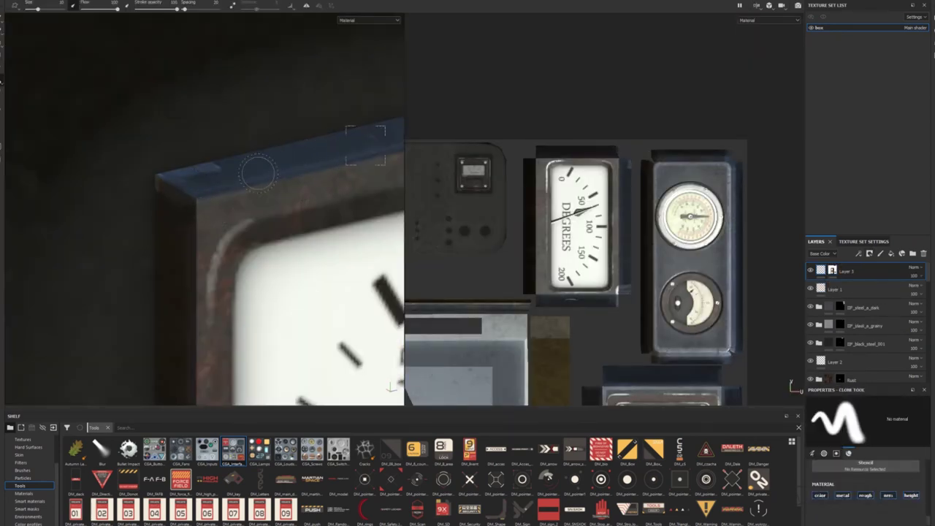
left_click_drag(257, 173, 154, 131, "alt")
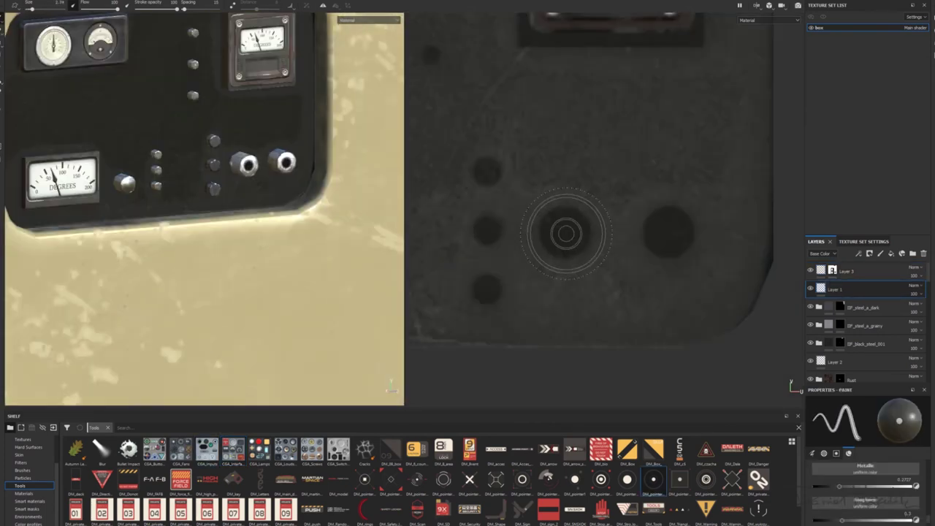
- Stamp a round button decal and a concentric ring decal onto the control panel
left_click(524, 280)
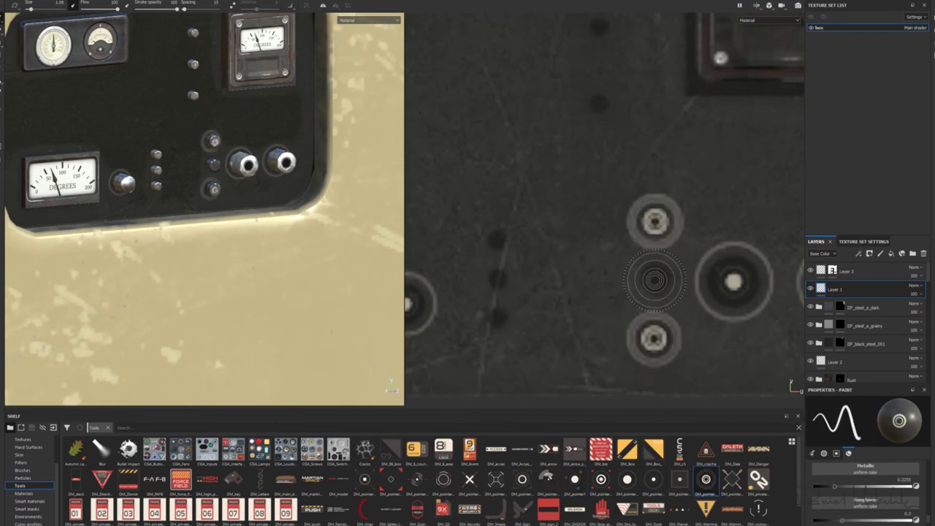
scroll(655, 338, "down", 2)
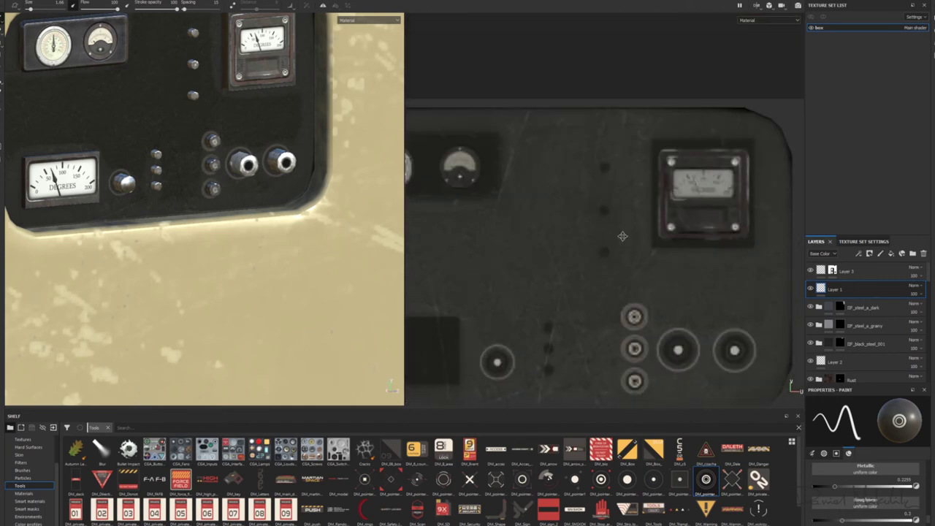
scroll(654, 338, "down", 1)
scroll(601, 482, "down", 1)
left_click(601, 451)
scroll(593, 154, "up", 2)
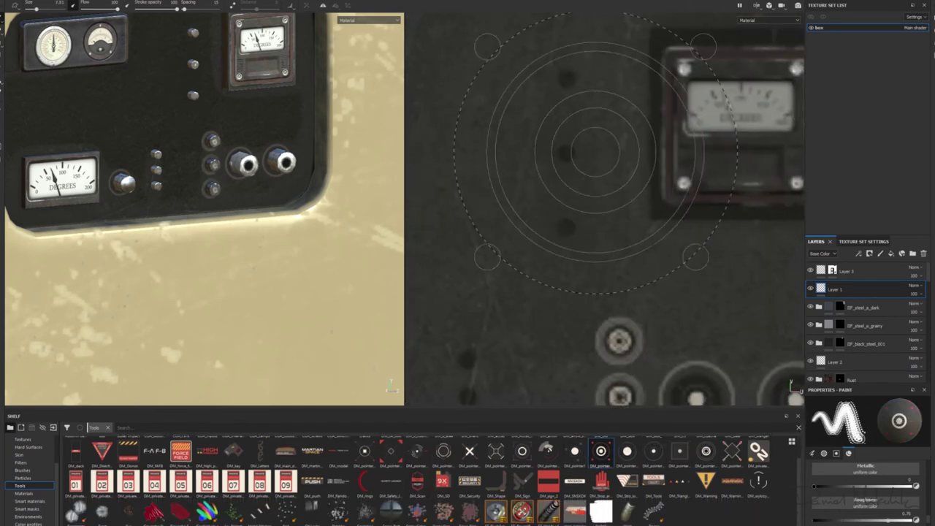
key("f")
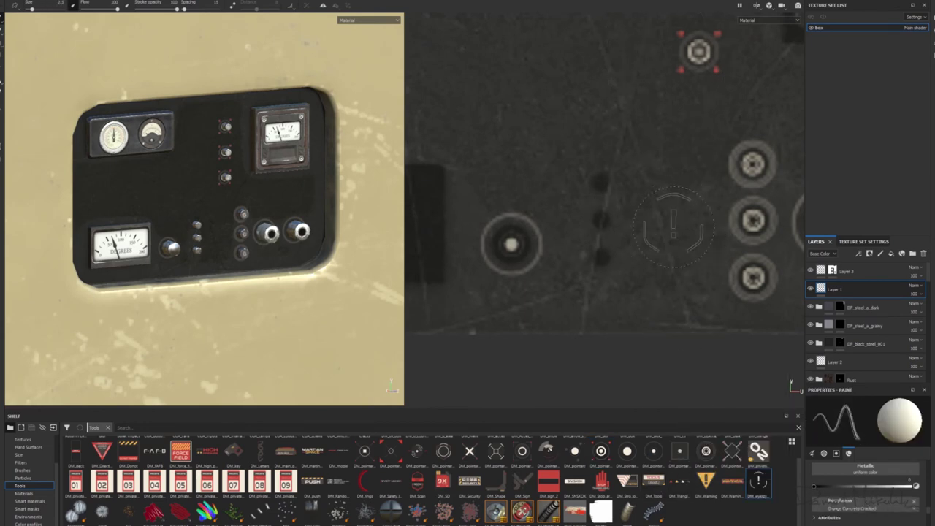
- Add the serial-number text decal and the red model-name decal to the panel
scroll(601, 139, "down", 2)
left_click_drag(220, 249, 231, 262, "alt")
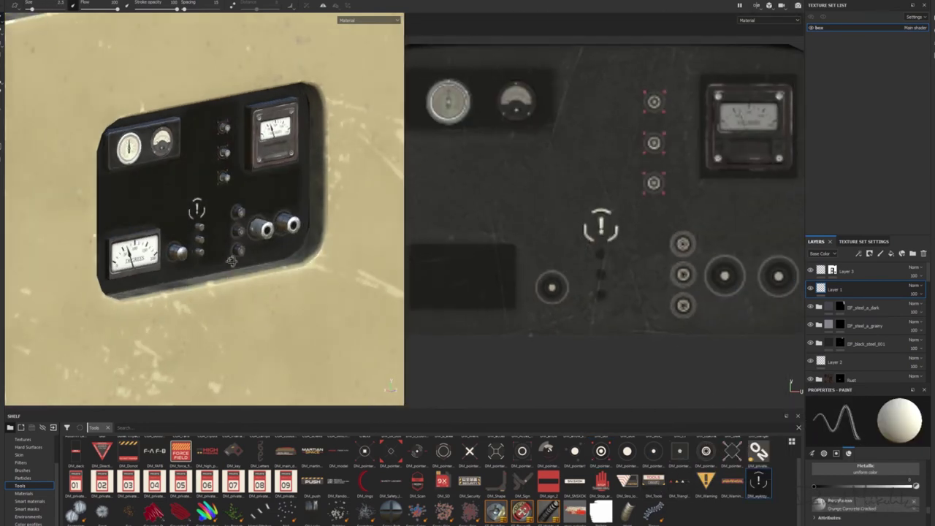
left_click(338, 482)
middle_click_drag(476, 155, 601, 146)
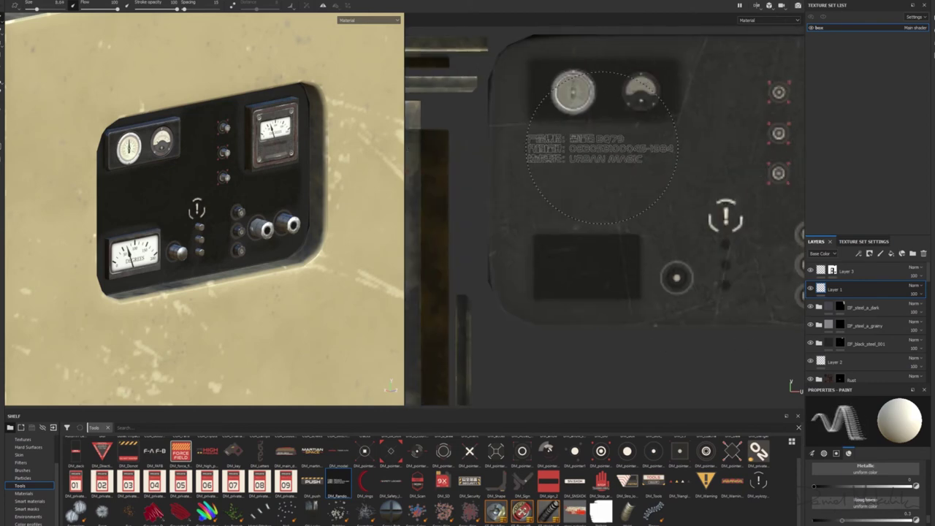
left_click(338, 453)
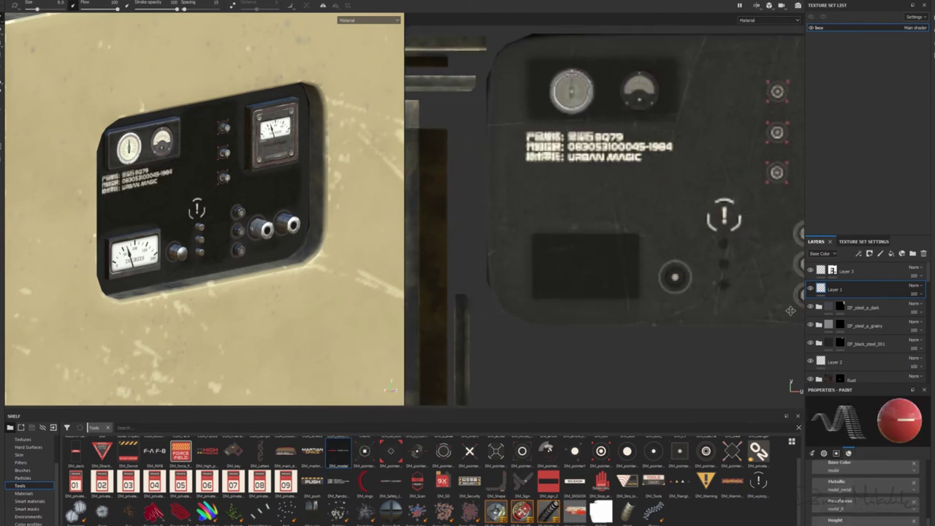
- Add the warning triangle decal to the panel
middle_click_drag(774, 65, 618, 80)
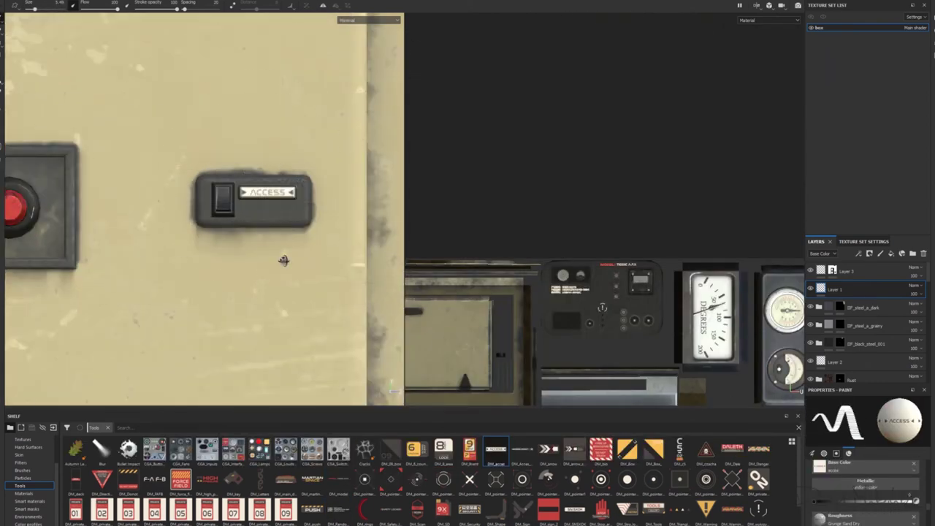
left_click_drag(284, 260, 306, 249, "alt")
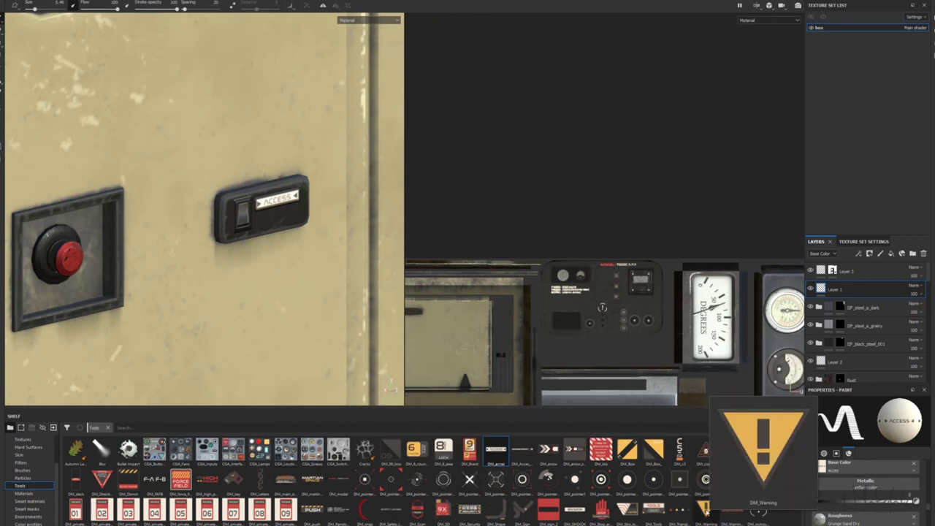
left_click(706, 449)
scroll(620, 297, "up", 5)
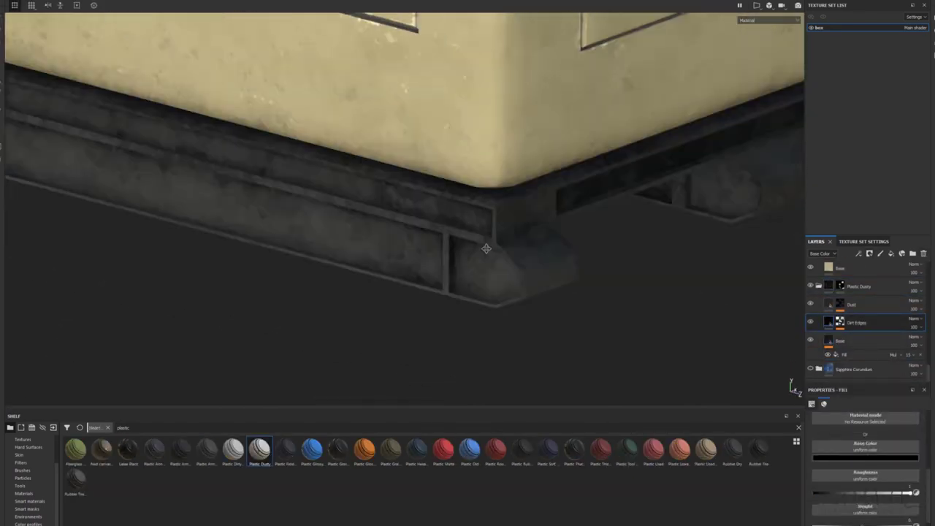
- Select the Dust layer and orbit around the crate to inspect its side doors
left_click(828, 305)
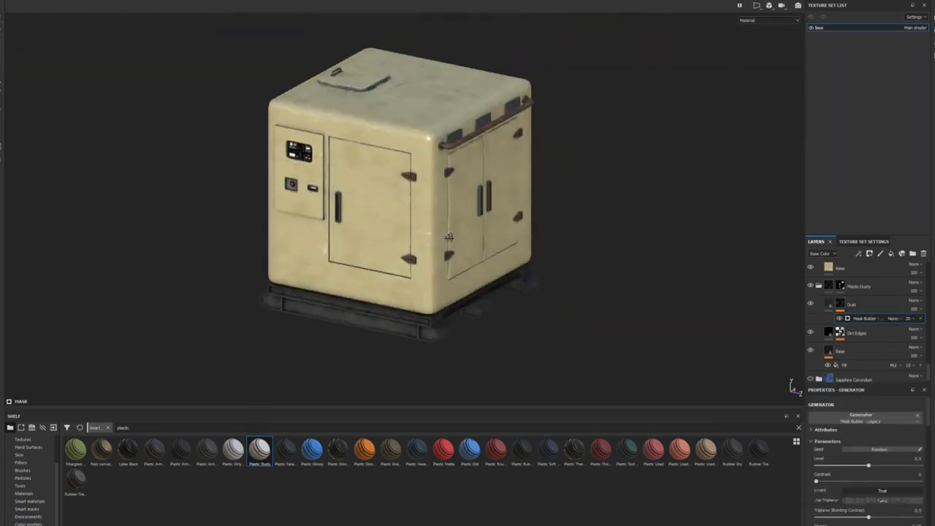
left_click_drag(788, 217, 626, 180, "alt")
mouse_move(626, 180)
right_mouse_down("alt")
mouse_move(543, 114)
mouse_move(485, 245)
right_mouse_up("alt")
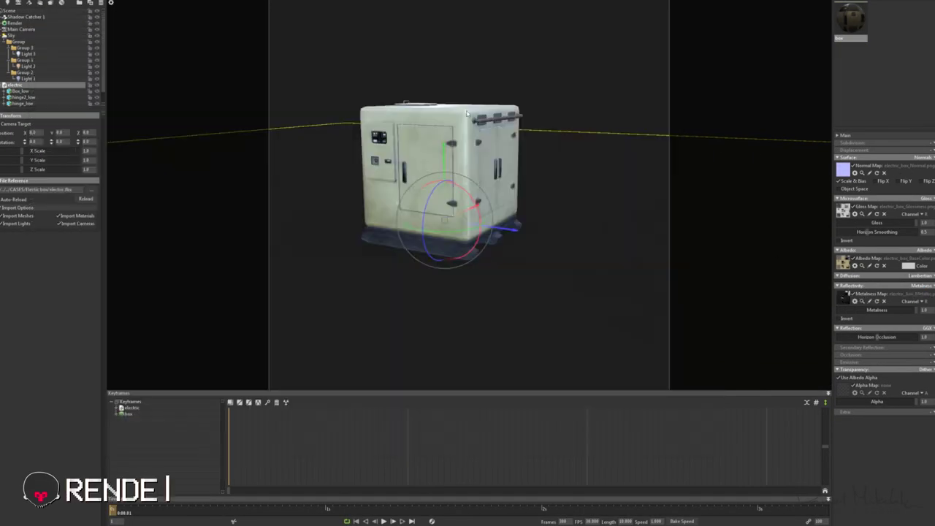
- Rotate the sky lighting around the crate
mouse_move(478, 154)
left_mouse_down()
mouse_move(524, 190)
mouse_move(508, 190)
left_mouse_up()
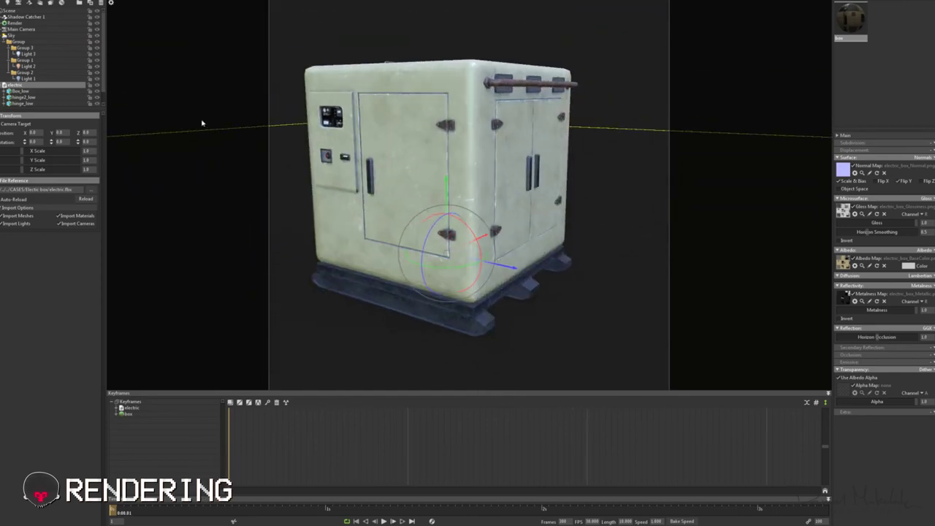
left_click(15, 35)
mouse_move(511, 117)
left_mouse_down("shift")
mouse_move(584, 129)
mouse_move(526, 183)
mouse_move(576, 162)
left_mouse_up("shift")
mouse_move(548, 135)
left_mouse_down()
mouse_move(653, 131)
mouse_move(548, 146)
left_mouse_up()
- Lower the brightness of Light 3
left_click(624, 180)
left_click(33, 54)
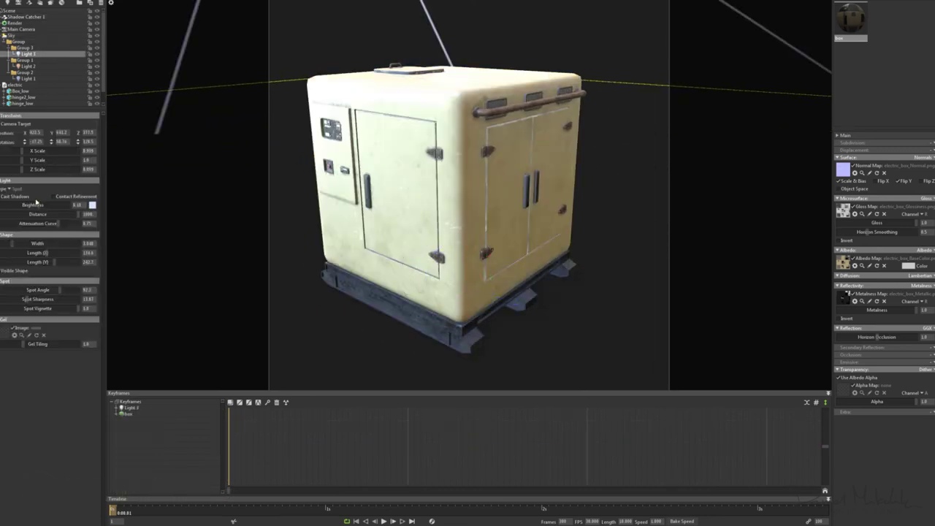
left_click_drag(32, 206, 23, 204)
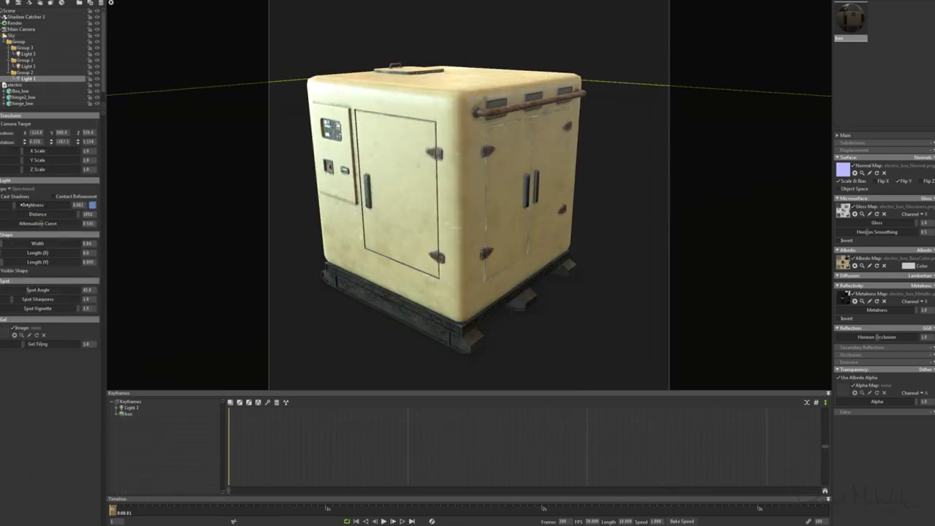
- Review the crate model, Light 2 and Light 3 from a new camera angle
scroll(411, 214, "down", 5)
left_click(451, 193)
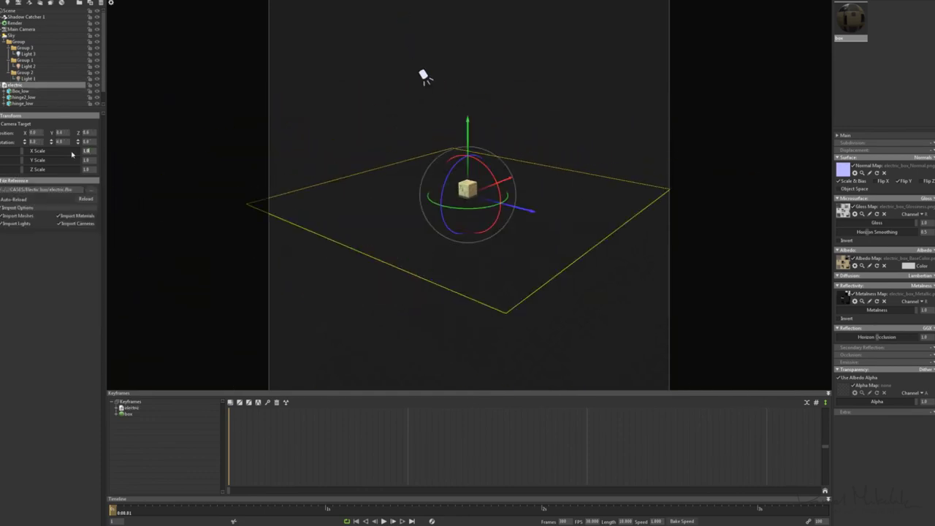
scroll(468, 168, "up", 5)
scroll(468, 168, "down", 5)
left_click(446, 130)
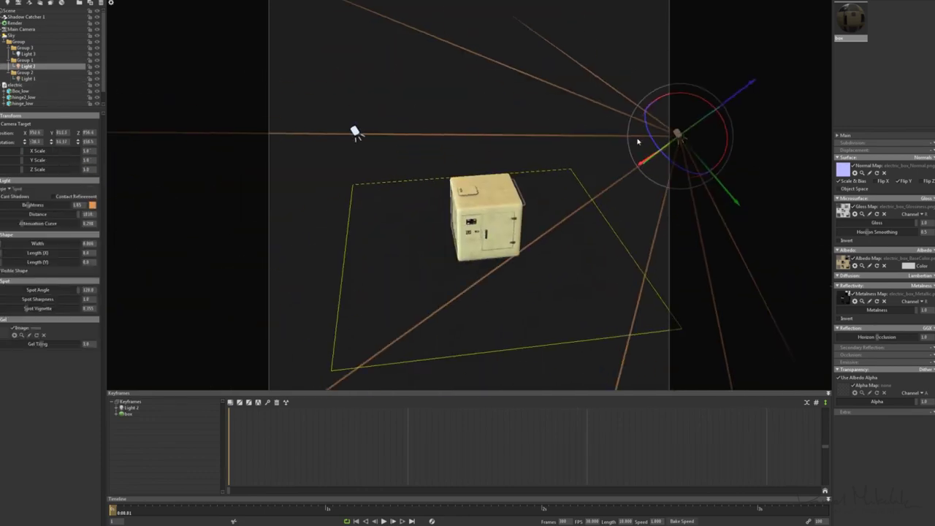
mouse_move(446, 147)
left_mouse_down()
mouse_move(535, 183)
mouse_move(511, 226)
mouse_move(694, 114)
left_mouse_up()
left_click(494, 251)
scroll(693, 115, "up", 5)
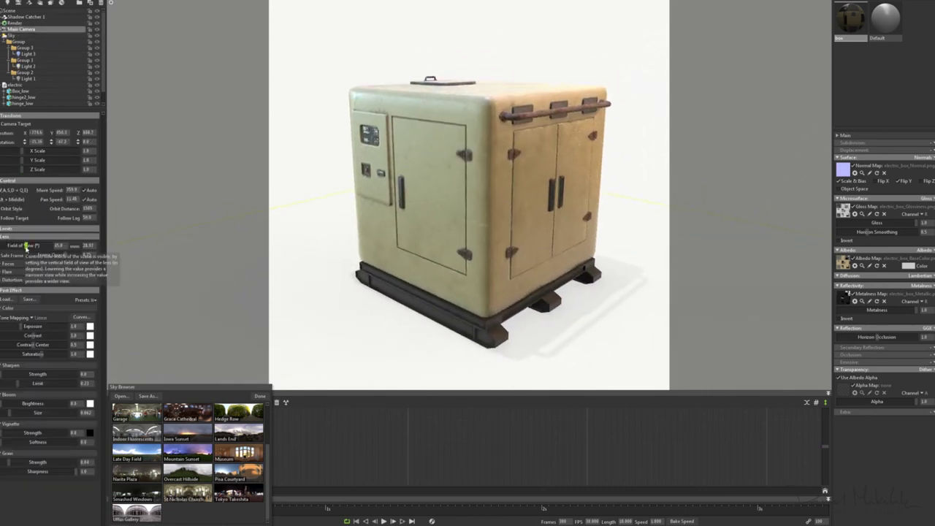
- Reframe the crate in the camera, then review the light group and Light 2
middle_click_drag(515, 169, 504, 164)
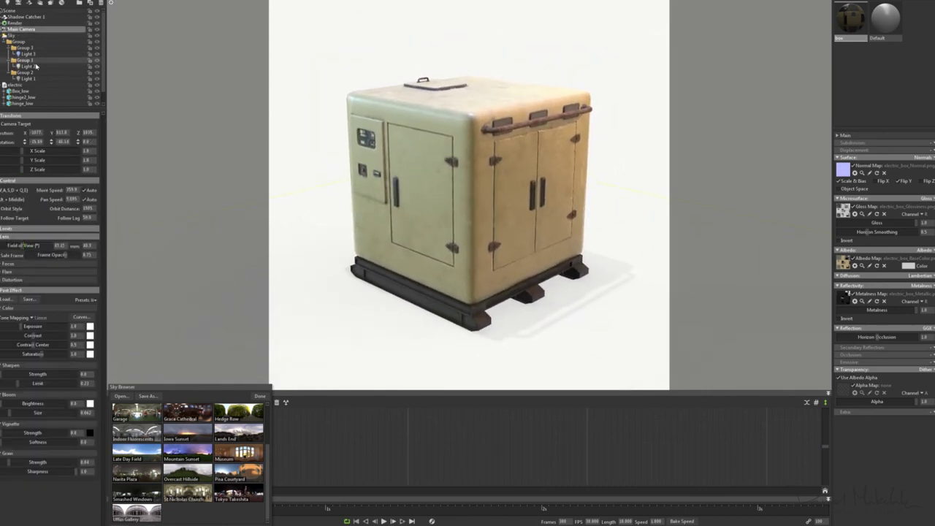
left_click(18, 42)
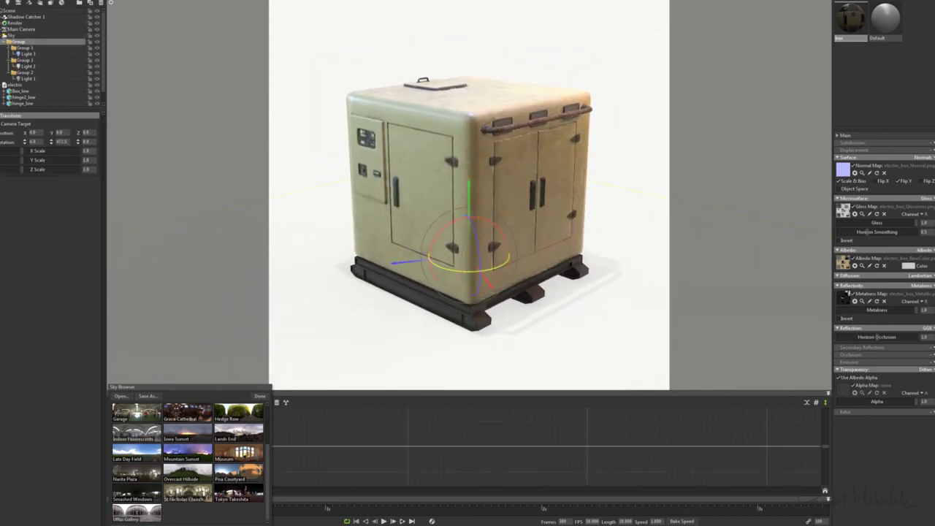
left_click(27, 66)
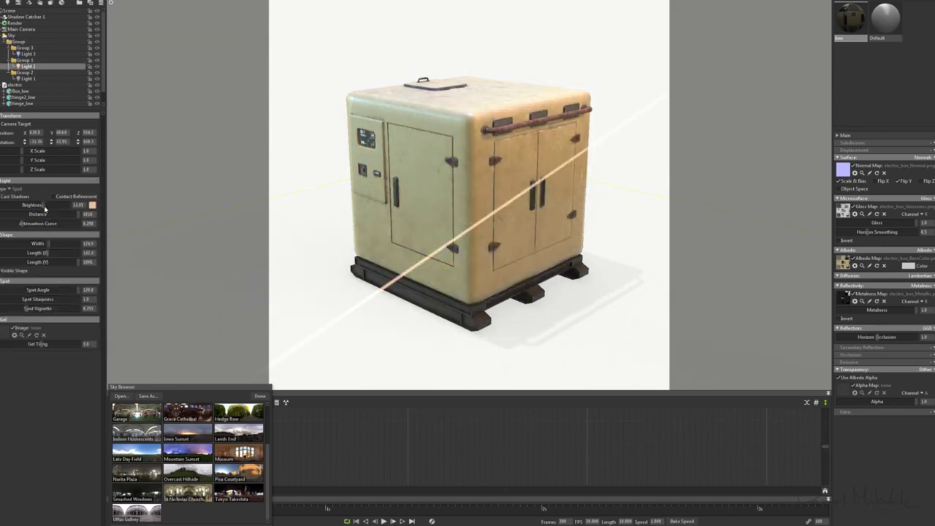